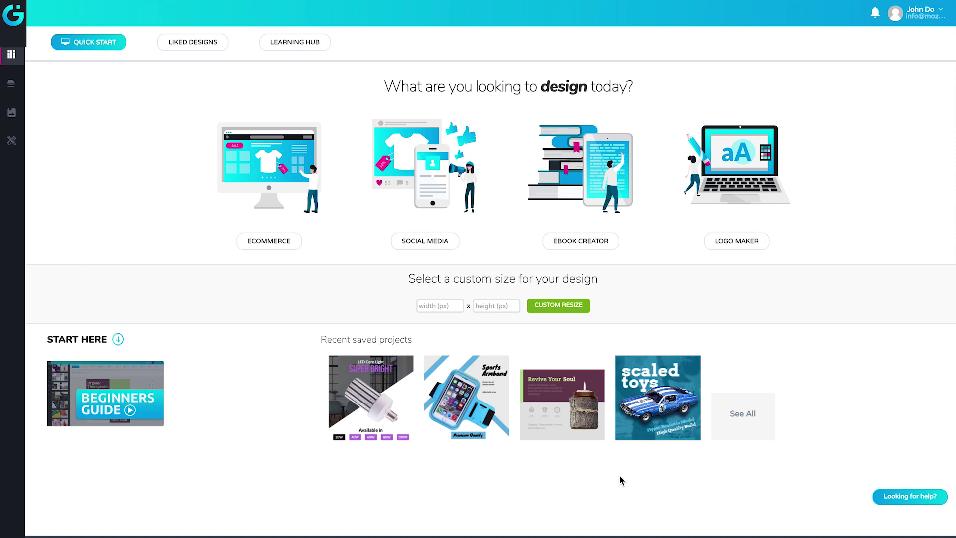
Start a new logo in the Logo Maker with the name "Owl's Den".
{"action": "left_click", "coordinate": [739, 251]}
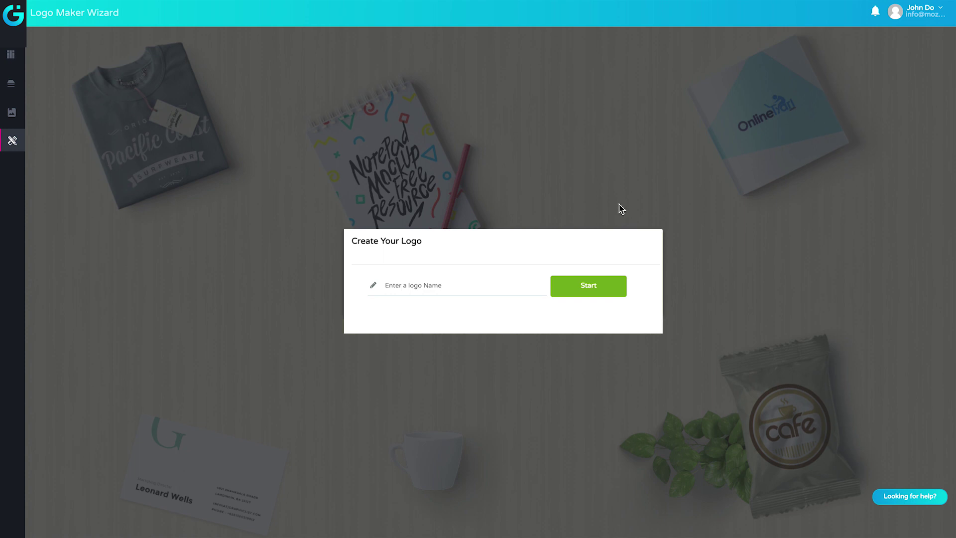
{"action": "left_click", "coordinate": [436, 286]}
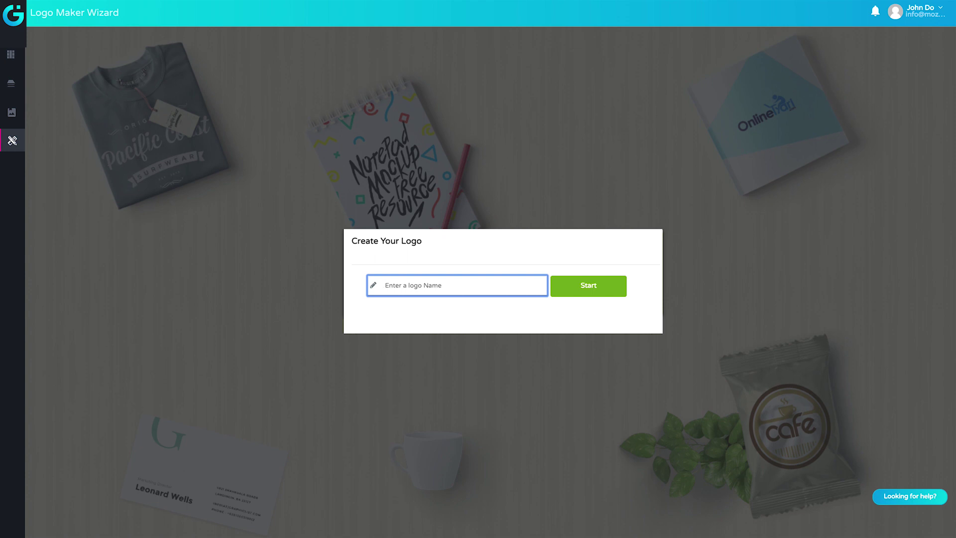
{"action": "type", "text": "Owl's Den"}
{"action": "left_click", "coordinate": [594, 284]}
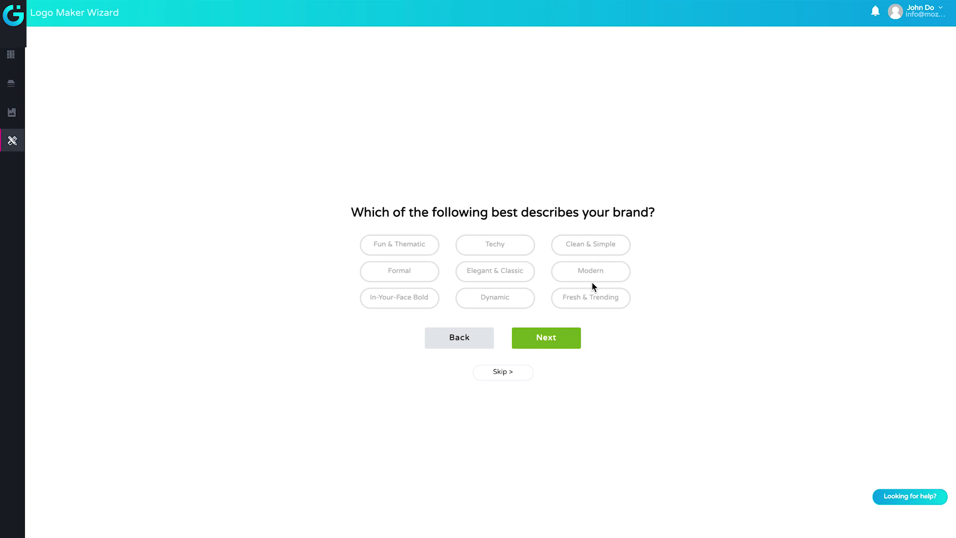
Describe the brand as Fun & Thematic, In-Your-Face Bold and Fresh & Trending, and continue to the color question.
{"action": "left_click", "coordinate": [422, 246]}
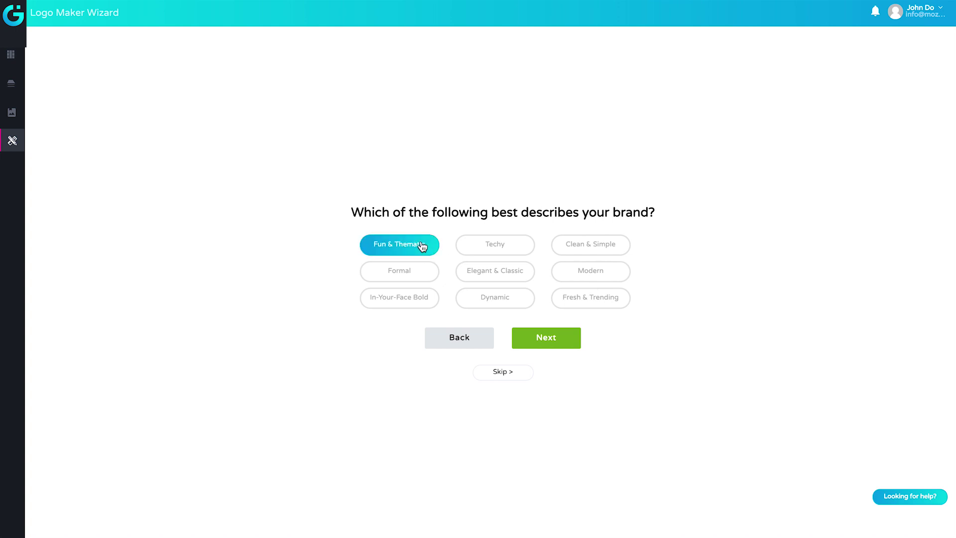
{"action": "left_click", "coordinate": [407, 309]}
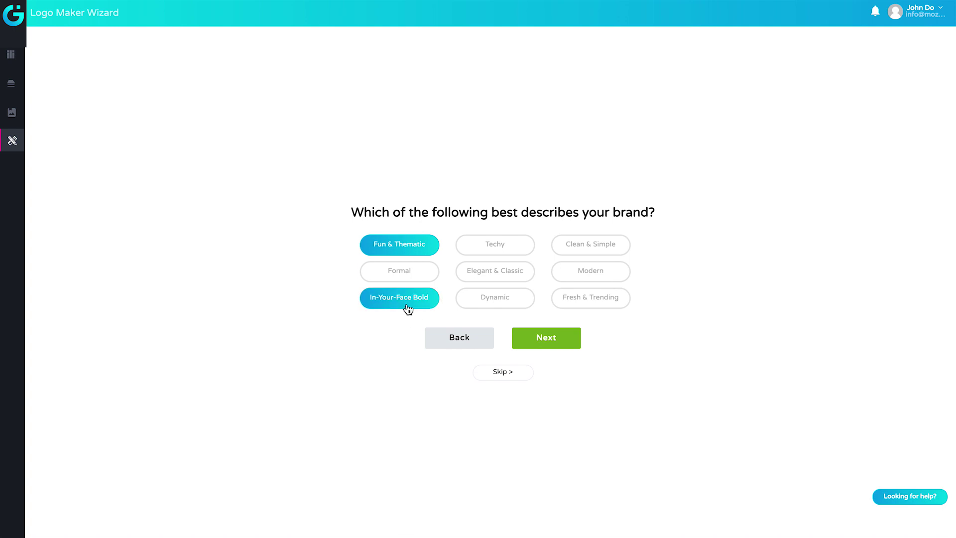
{"action": "left_click", "coordinate": [574, 298]}
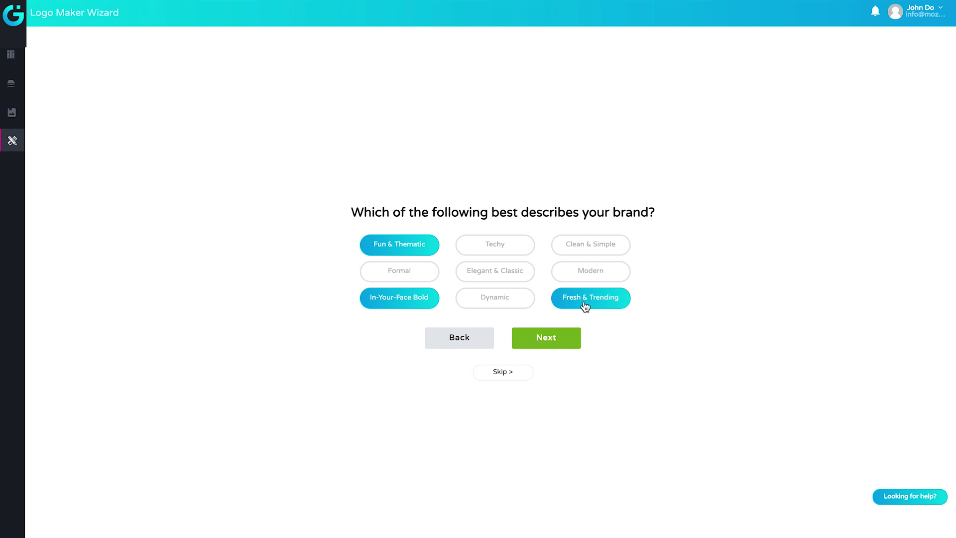
{"action": "left_click", "coordinate": [539, 342]}
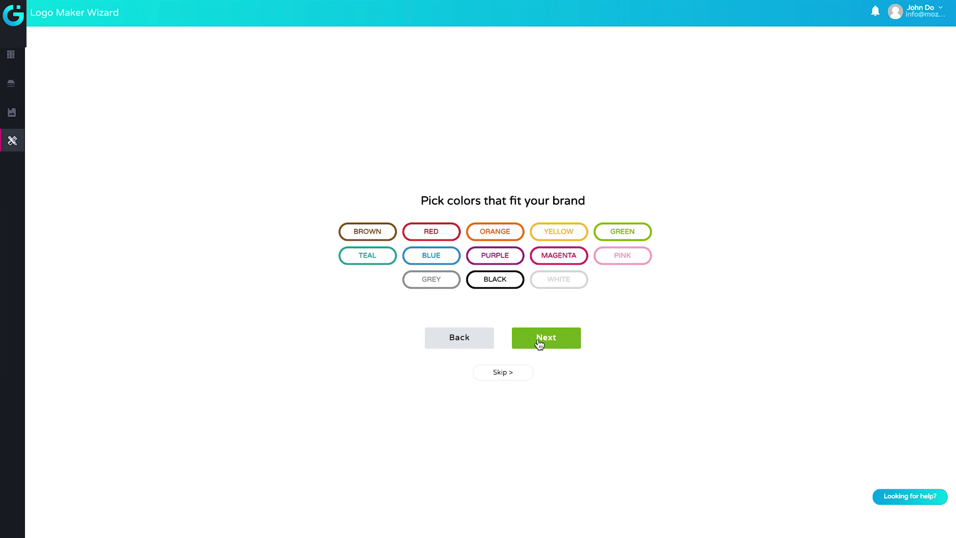
Choose teal, blue and white as the brand colors and continue to the icon choice.
{"action": "left_click", "coordinate": [374, 262]}
{"action": "left_click", "coordinate": [435, 260]}
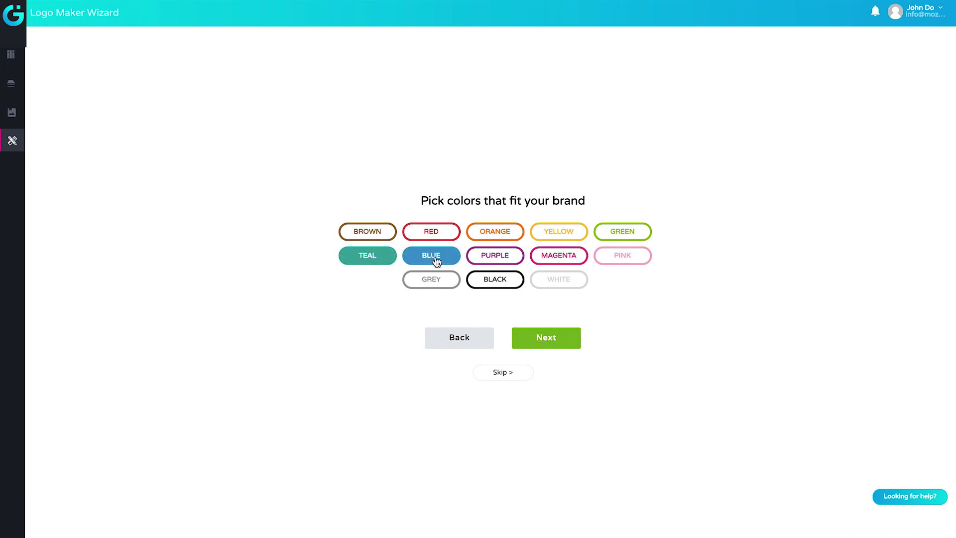
{"action": "left_click", "coordinate": [547, 282]}
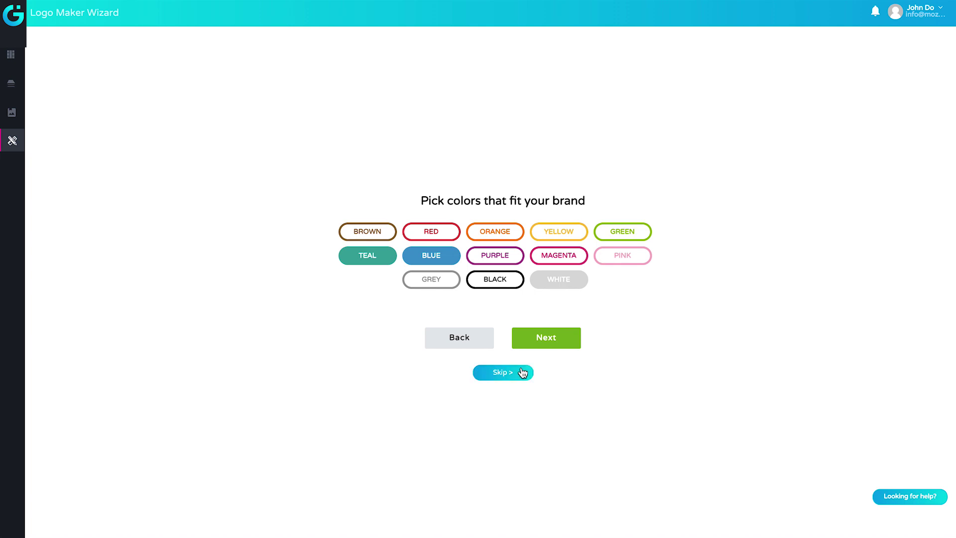
{"action": "left_click", "coordinate": [547, 339]}
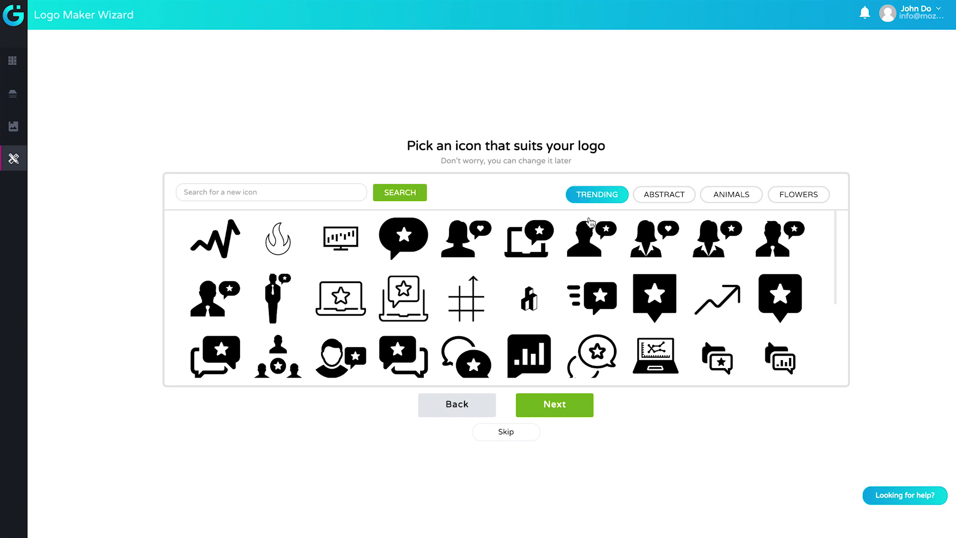
Look through the suggested logo icons in the Trending, Abstract, Animals and Flowers categories.
{"action": "scroll", "coordinate": [590, 222], "scroll_direction": "down", "scroll_amount": 3}
{"action": "scroll", "coordinate": [590, 222], "scroll_direction": "up", "scroll_amount": 3}
{"action": "left_click", "coordinate": [650, 197]}
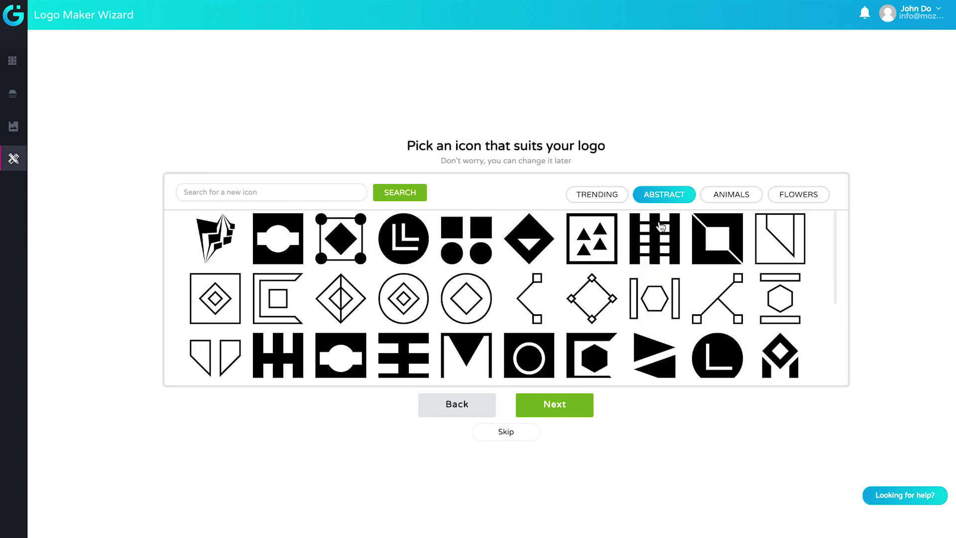
{"action": "left_click", "coordinate": [711, 198]}
{"action": "scroll", "coordinate": [703, 242], "scroll_direction": "down", "scroll_amount": 3}
{"action": "scroll", "coordinate": [704, 241], "scroll_direction": "up", "scroll_amount": 3}
{"action": "left_click", "coordinate": [795, 199]}
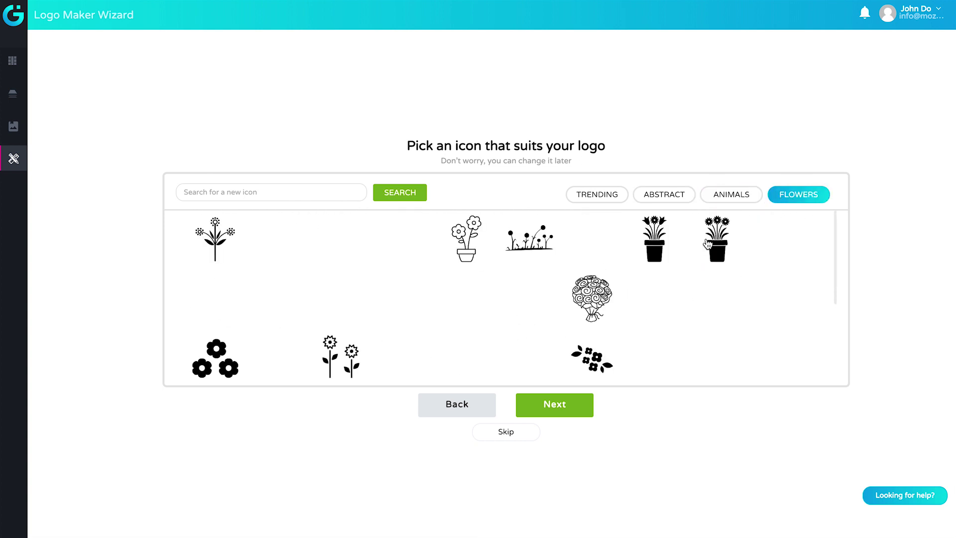
{"action": "scroll", "coordinate": [702, 244], "scroll_direction": "down", "scroll_amount": 3}
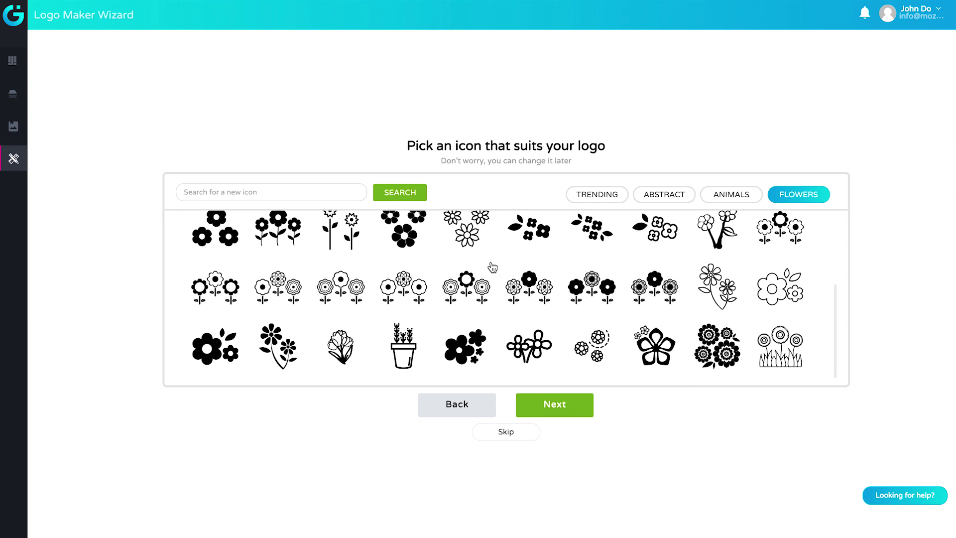
Search the icons for "owl", choose the solid half-body owl with pointed ears and round eyes, and continue to the logo editor.
{"action": "left_click", "coordinate": [336, 190]}
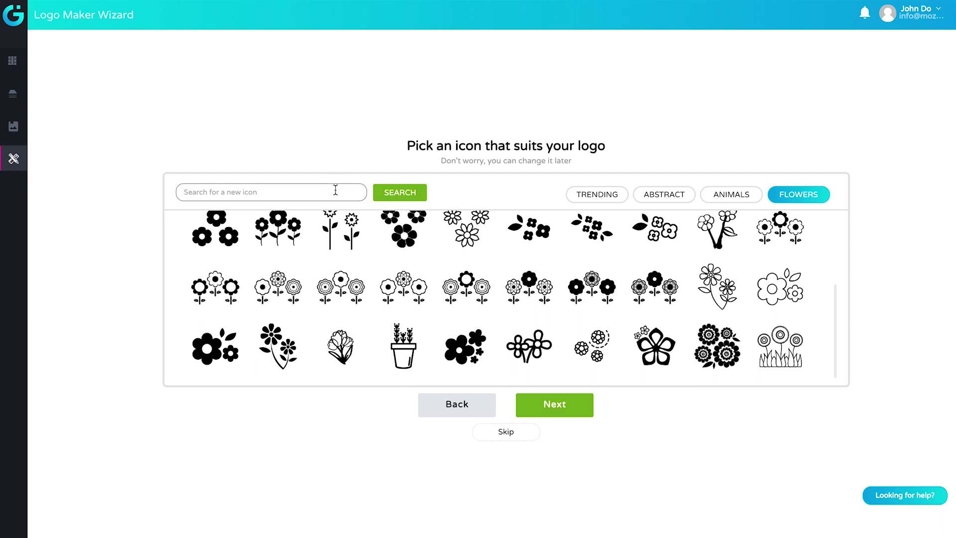
{"action": "type", "text": "owl"}
{"action": "left_click", "coordinate": [408, 192]}
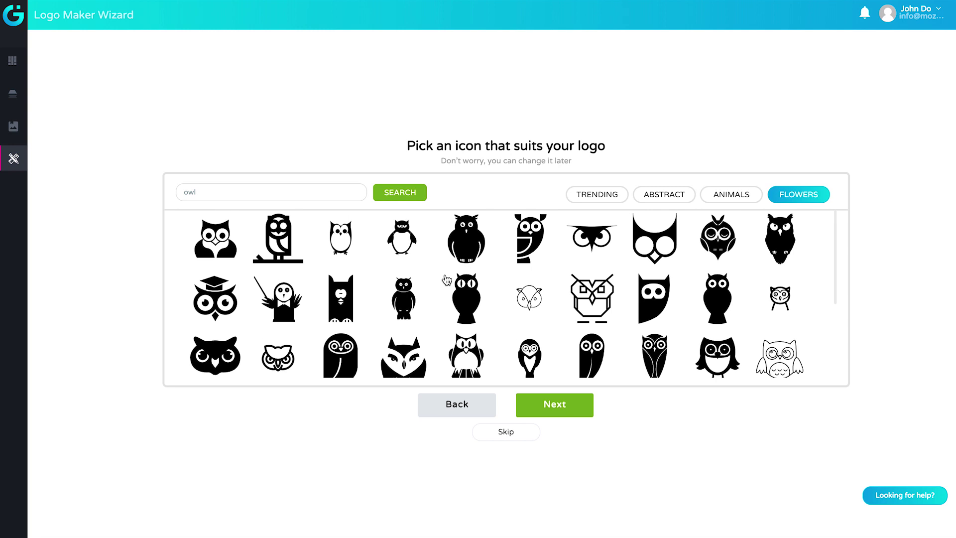
{"action": "scroll", "coordinate": [448, 281], "scroll_direction": "down", "scroll_amount": 3}
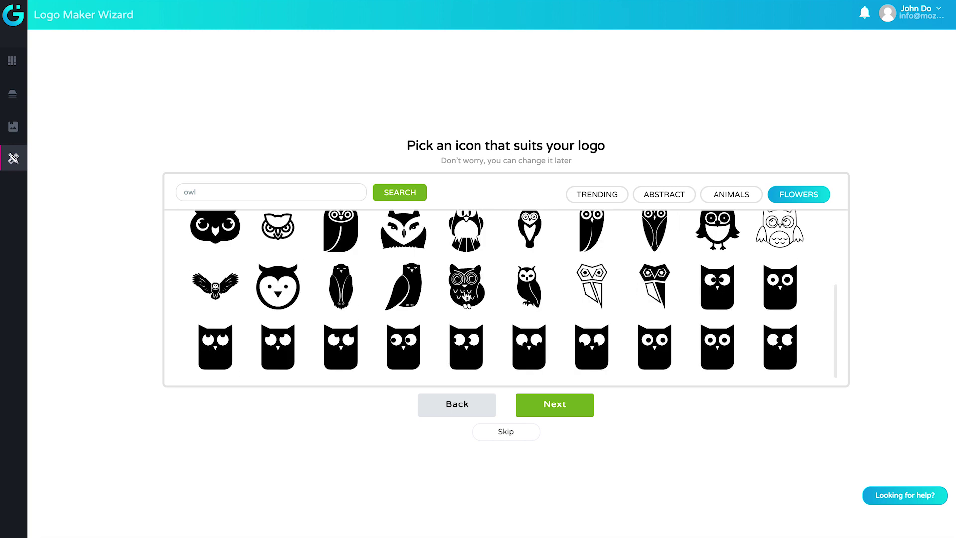
{"action": "scroll", "coordinate": [466, 297], "scroll_direction": "up", "scroll_amount": 3}
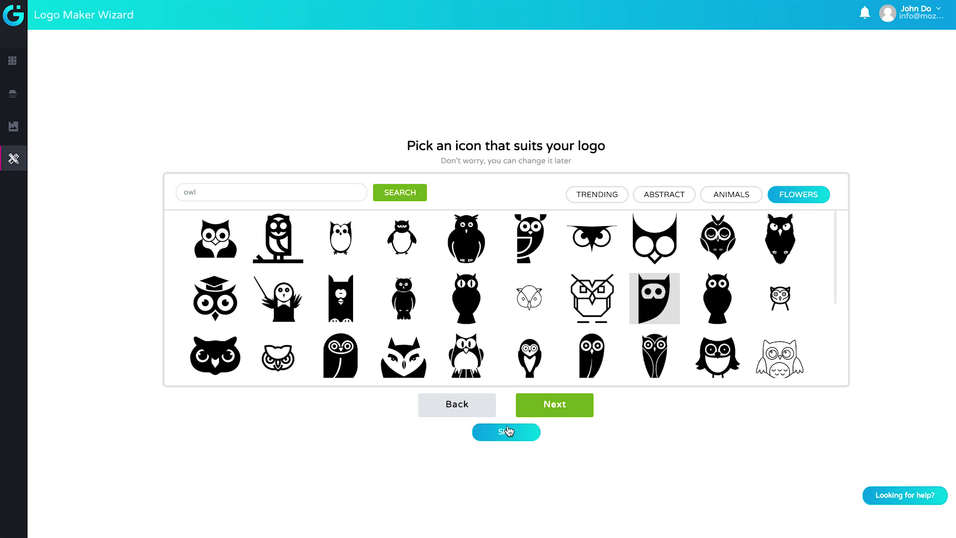
{"action": "left_click", "coordinate": [547, 407]}
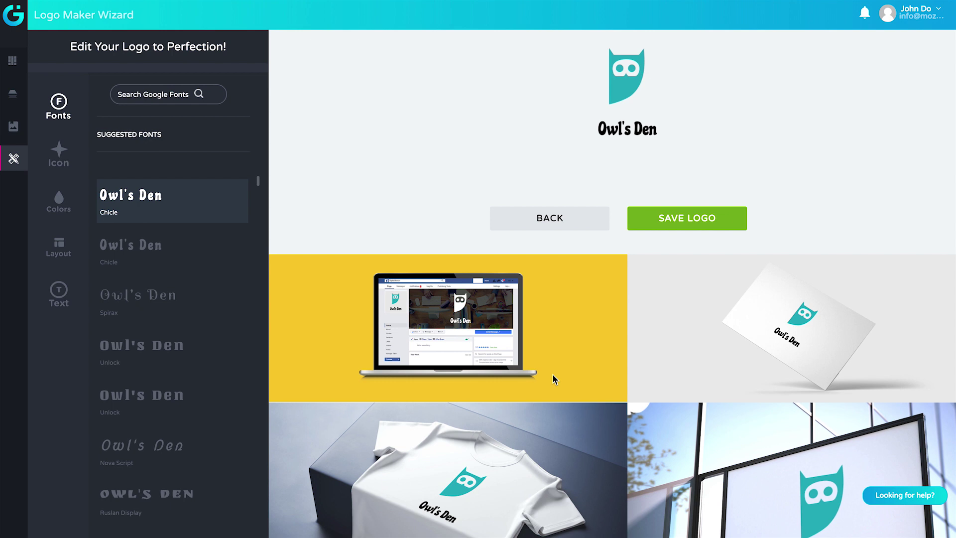
Review the logo mockups and try several suggested fonts on the logo text, ending with Ruslan Display.
{"action": "scroll", "coordinate": [553, 374], "scroll_direction": "down", "scroll_amount": 5}
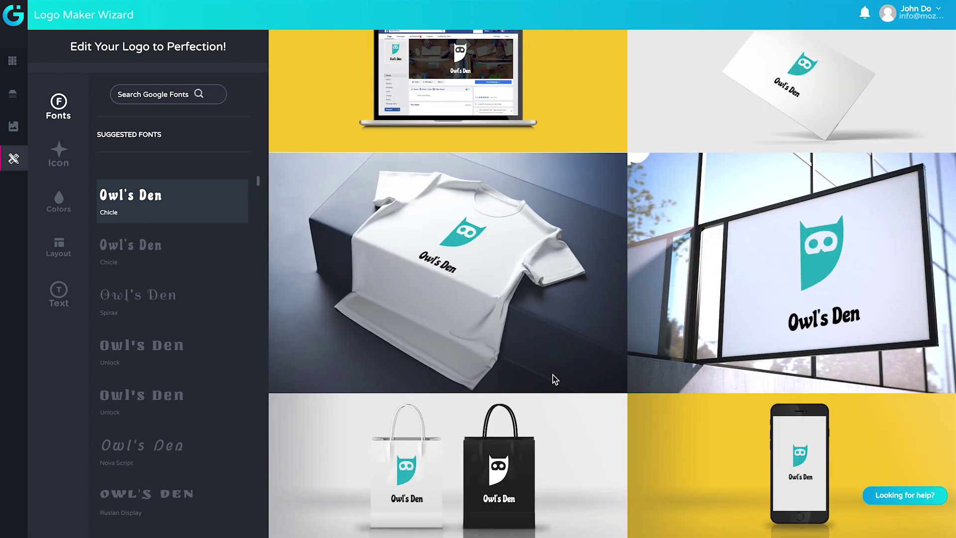
{"action": "scroll", "coordinate": [555, 379], "scroll_direction": "up", "scroll_amount": 5}
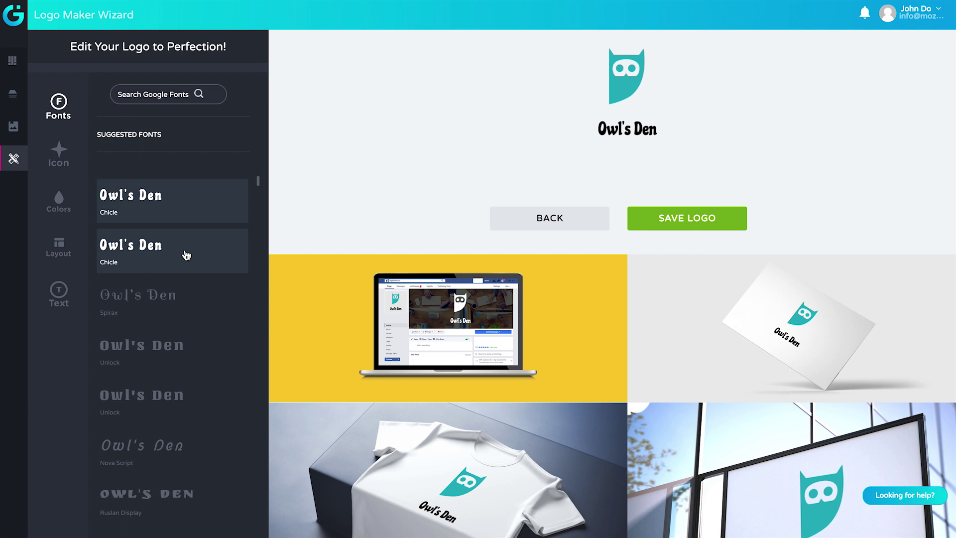
{"action": "scroll", "coordinate": [186, 255], "scroll_direction": "down", "scroll_amount": 1}
{"action": "left_click", "coordinate": [177, 320]}
{"action": "left_click", "coordinate": [165, 366]}
{"action": "left_click", "coordinate": [158, 461]}
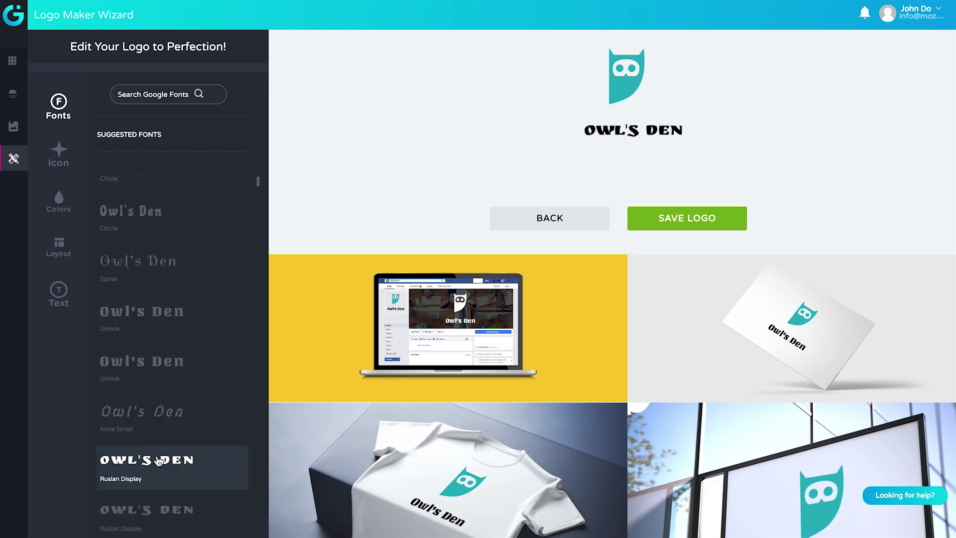
Set the logo text's font to Fredoka One and check it on the product mockups.
{"action": "scroll", "coordinate": [158, 448], "scroll_direction": "down", "scroll_amount": 5}
{"action": "left_click", "coordinate": [157, 427]}
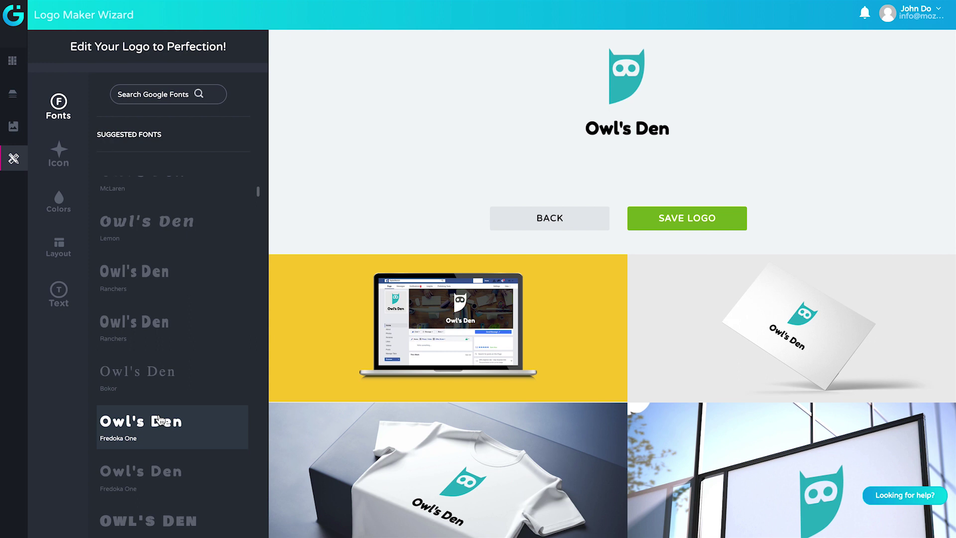
{"action": "scroll", "coordinate": [417, 305], "scroll_direction": "down", "scroll_amount": 5}
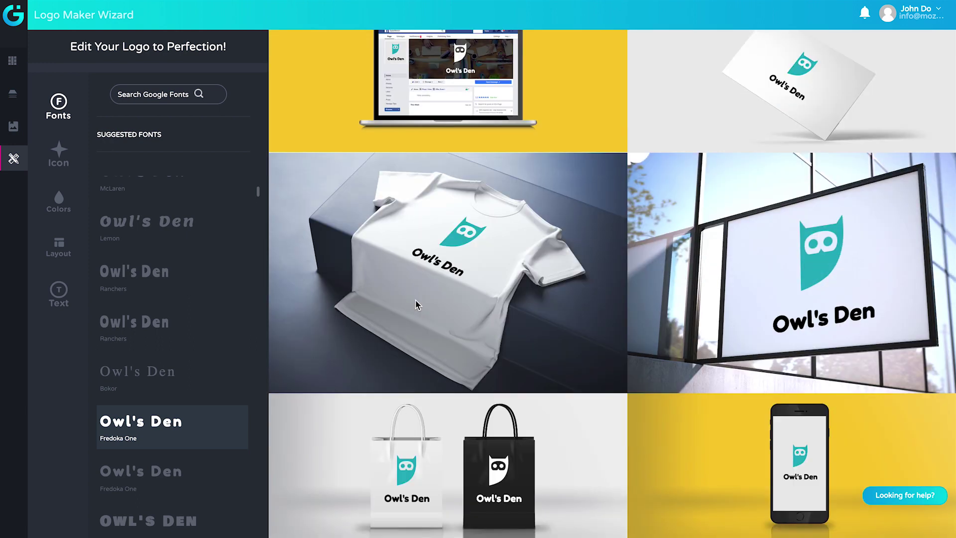
{"action": "scroll", "coordinate": [417, 305], "scroll_direction": "up", "scroll_amount": 5}
{"action": "scroll", "coordinate": [169, 219], "scroll_direction": "down", "scroll_amount": 5}
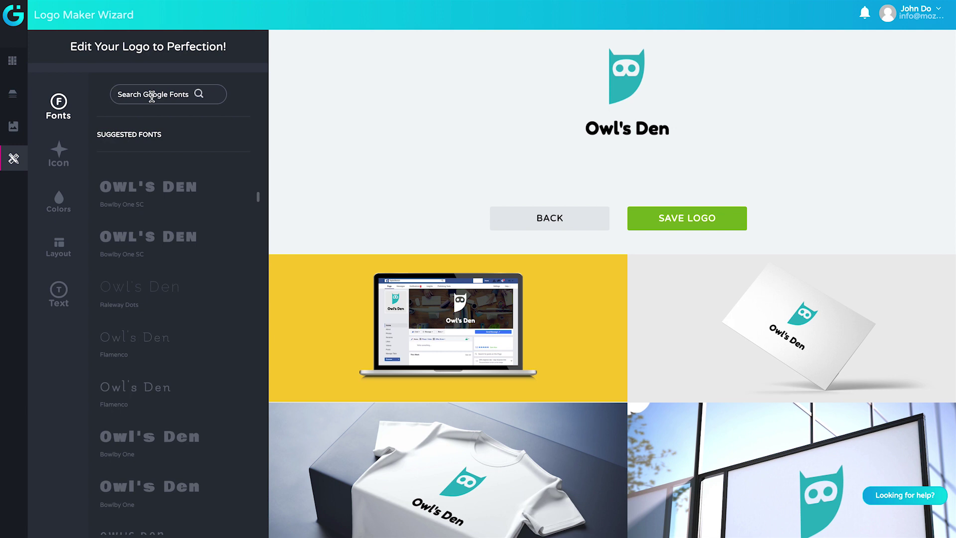
View the replacement icons without choosing one, and make the logo's owl icon slightly smaller.
{"action": "left_click", "coordinate": [60, 151]}
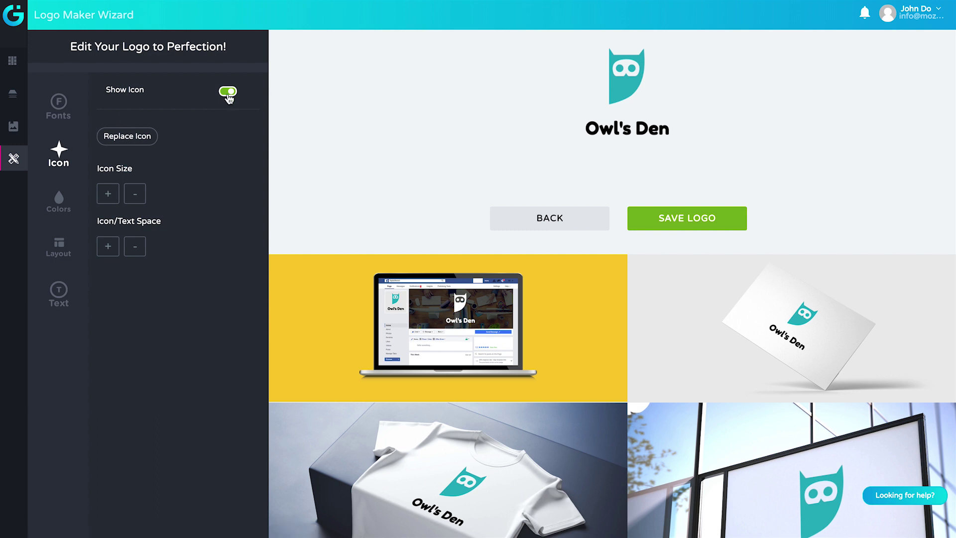
{"action": "left_click", "coordinate": [140, 141]}
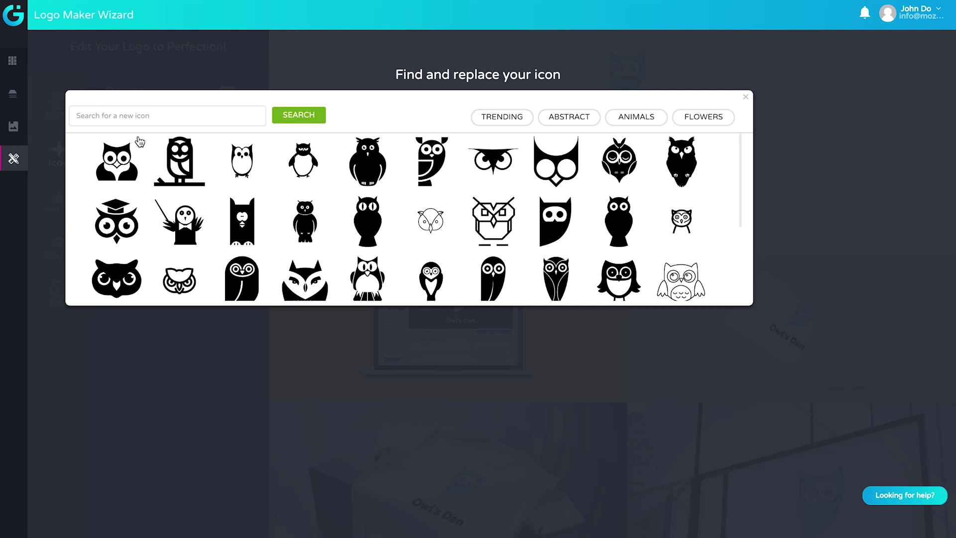
{"action": "left_click", "coordinate": [745, 97]}
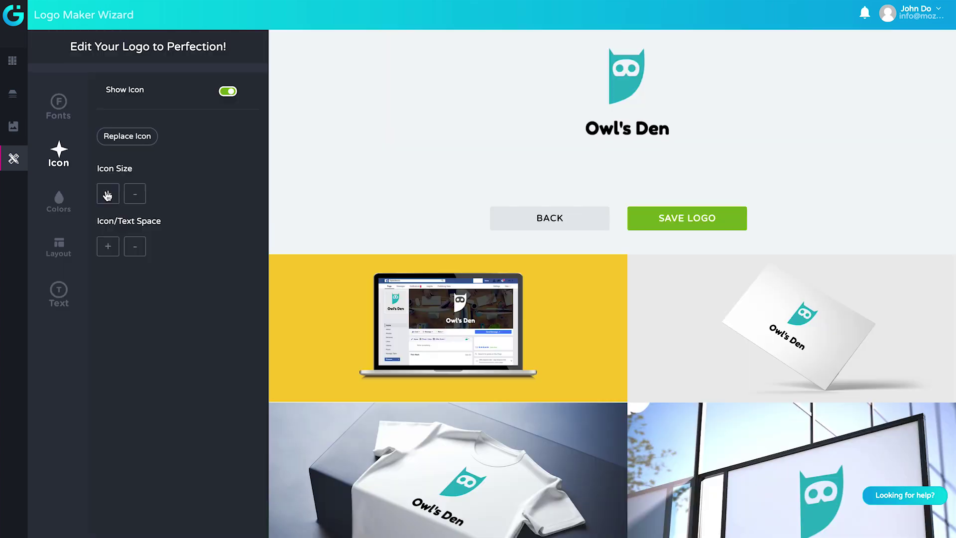
{"action": "left_click", "coordinate": [109, 194]}
{"action": "left_click", "coordinate": [130, 194]}
{"action": "left_click", "coordinate": [131, 192]}
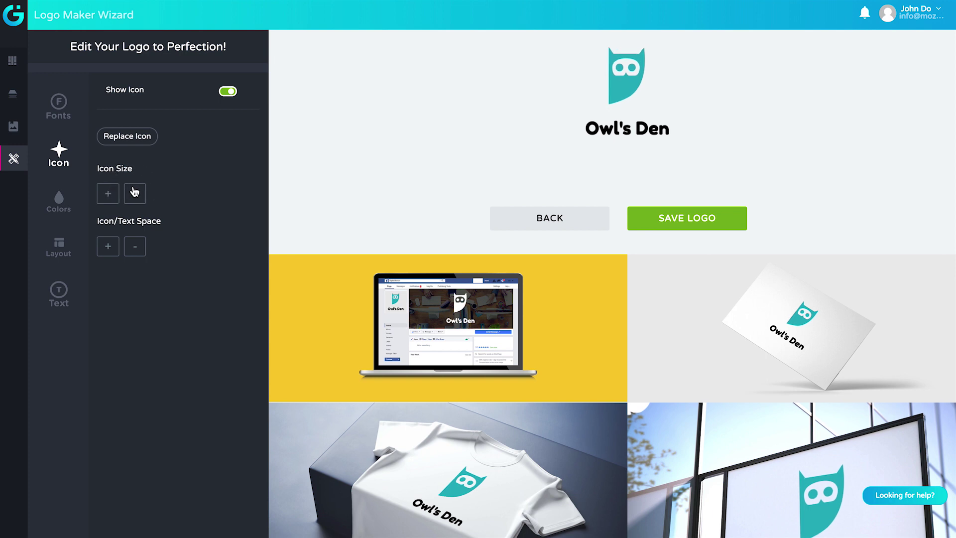
Adjust the icon/text space so the owl icon sits closer to the logo text.
{"action": "left_click", "coordinate": [108, 247]}
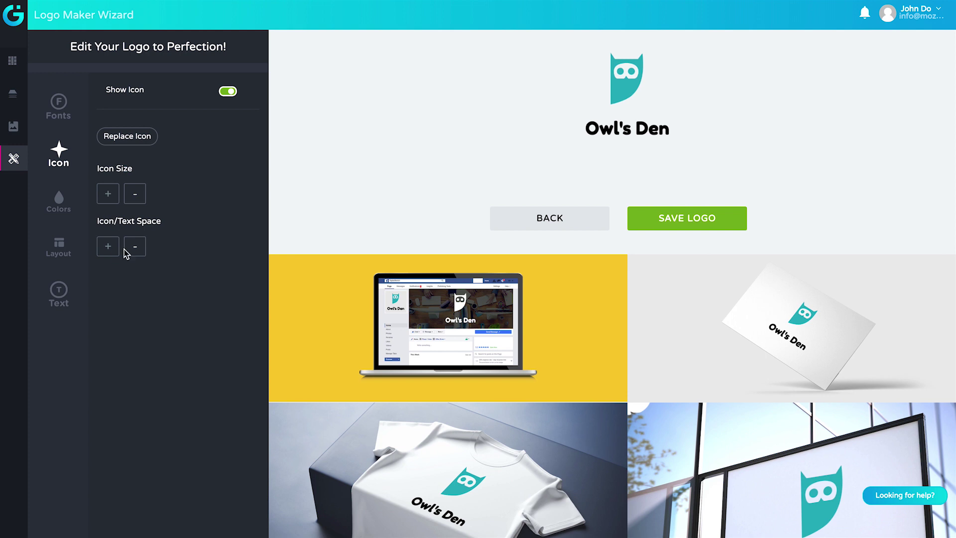
{"action": "left_click", "coordinate": [109, 247]}
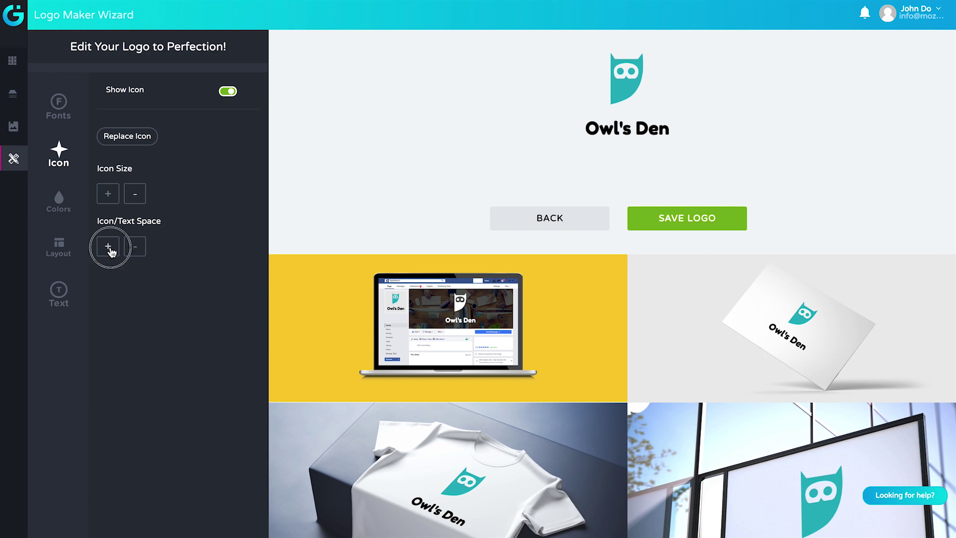
{"action": "left_click", "coordinate": [144, 252]}
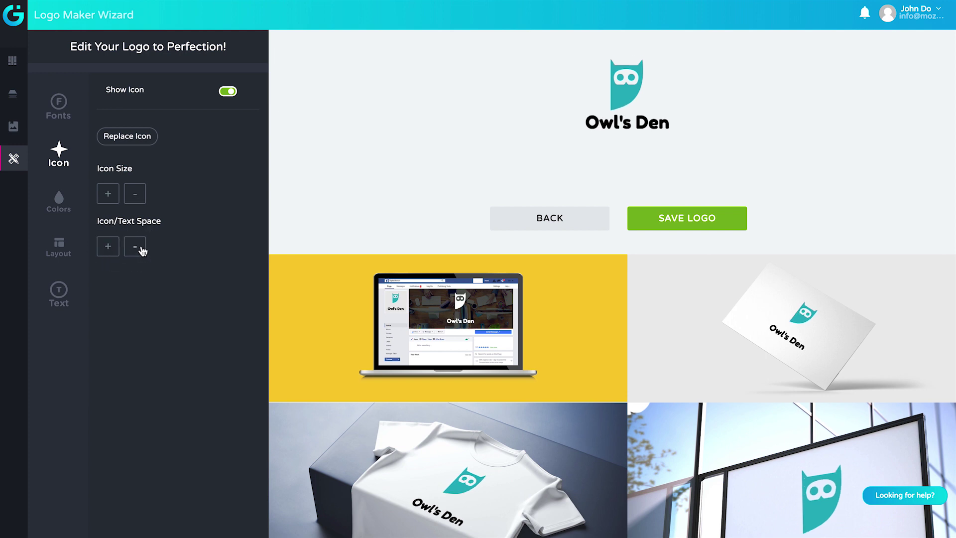
Customize the logo's colour palette with pink as the first secondary colour and purple as the second.
{"action": "left_click", "coordinate": [57, 204]}
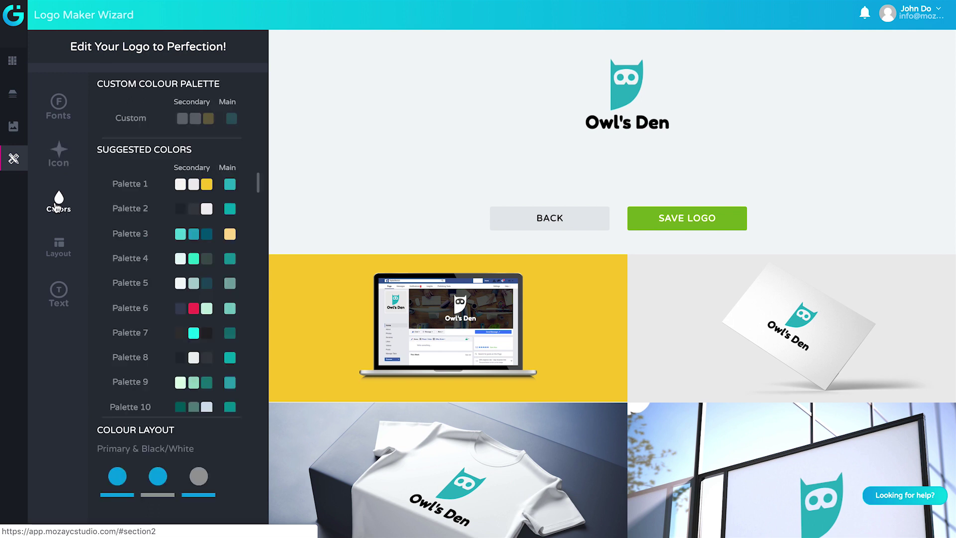
{"action": "left_click", "coordinate": [138, 123]}
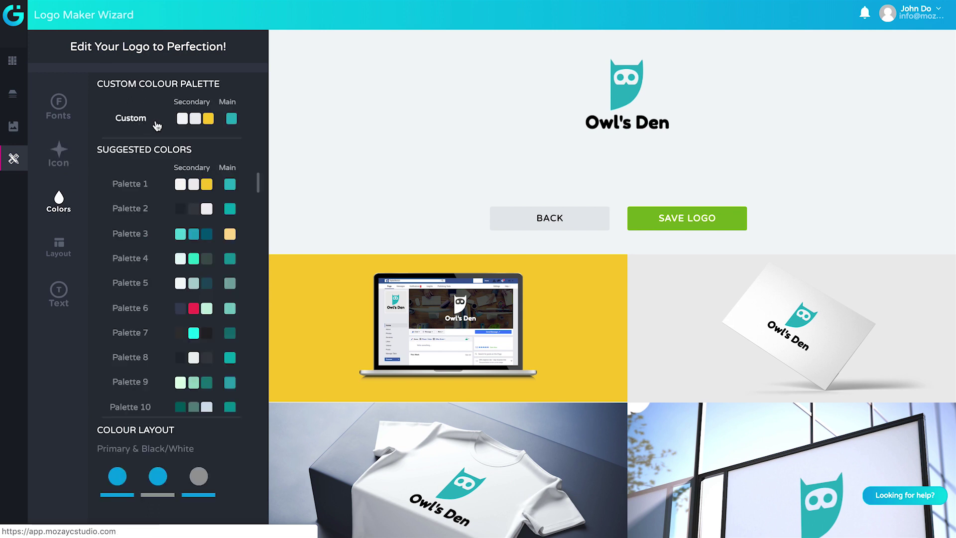
{"action": "left_click", "coordinate": [184, 120]}
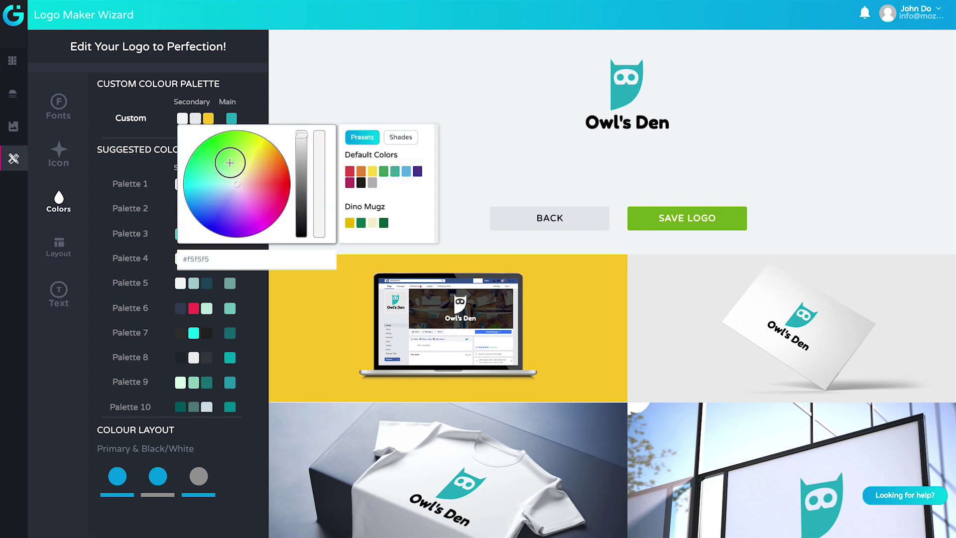
{"action": "left_click", "coordinate": [252, 172]}
{"action": "left_click", "coordinate": [264, 202]}
{"action": "left_click", "coordinate": [195, 118]}
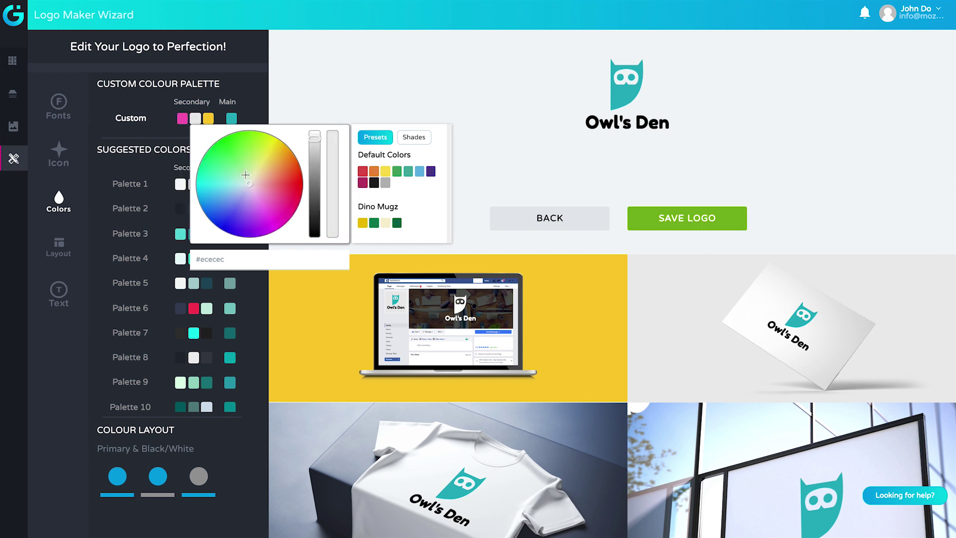
{"action": "left_click", "coordinate": [250, 207]}
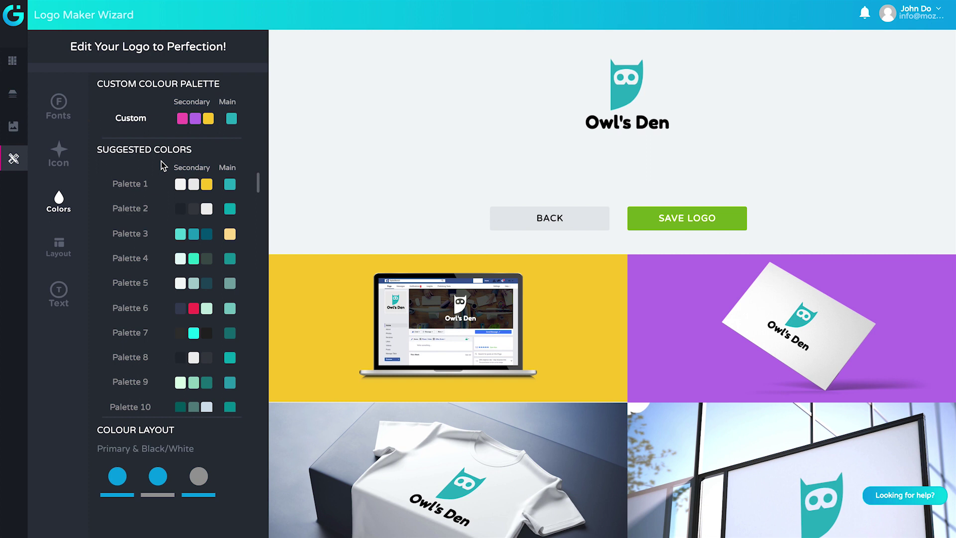
Try several suggested colour palettes on the logo, including Palette 4, Palette 6 and Palette 9.
{"action": "left_click", "coordinate": [143, 258]}
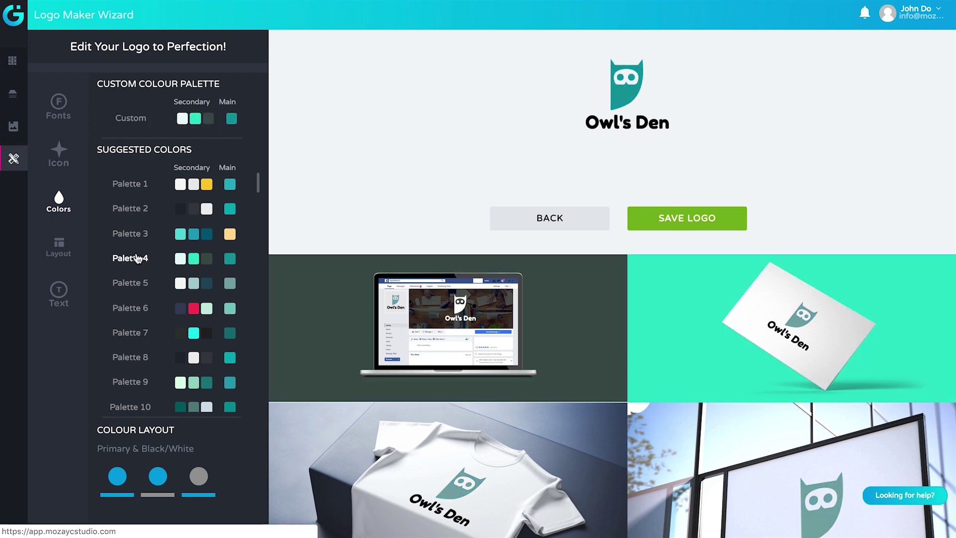
{"action": "left_click", "coordinate": [132, 282]}
{"action": "left_click", "coordinate": [137, 312]}
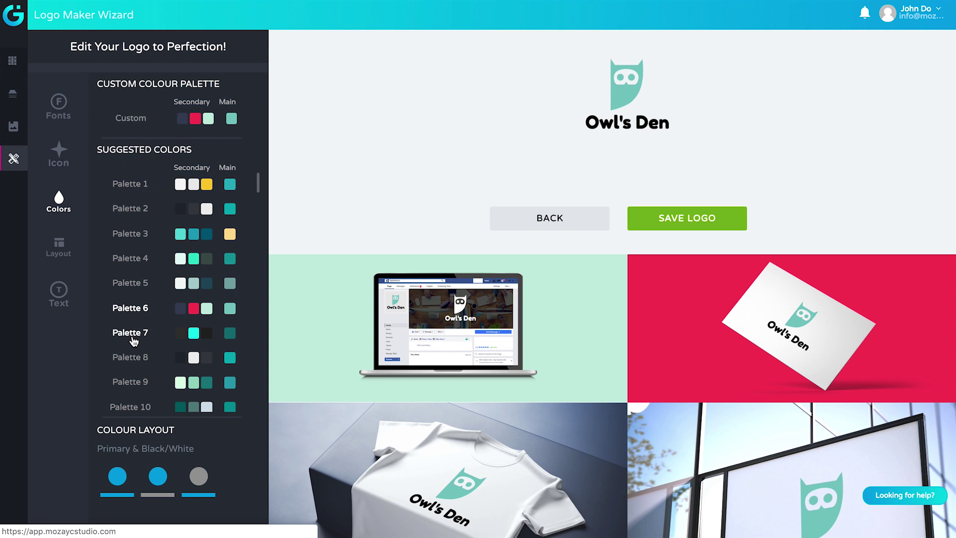
{"action": "left_click", "coordinate": [133, 340]}
{"action": "scroll", "coordinate": [134, 340], "scroll_direction": "down", "scroll_amount": 2}
{"action": "left_click", "coordinate": [133, 324]}
{"action": "scroll", "coordinate": [133, 324], "scroll_direction": "down", "scroll_amount": 3}
{"action": "left_click", "coordinate": [133, 346]}
{"action": "scroll", "coordinate": [132, 338], "scroll_direction": "up", "scroll_amount": 3}
{"action": "left_click", "coordinate": [131, 325]}
{"action": "scroll", "coordinate": [131, 325], "scroll_direction": "up", "scroll_amount": 2}
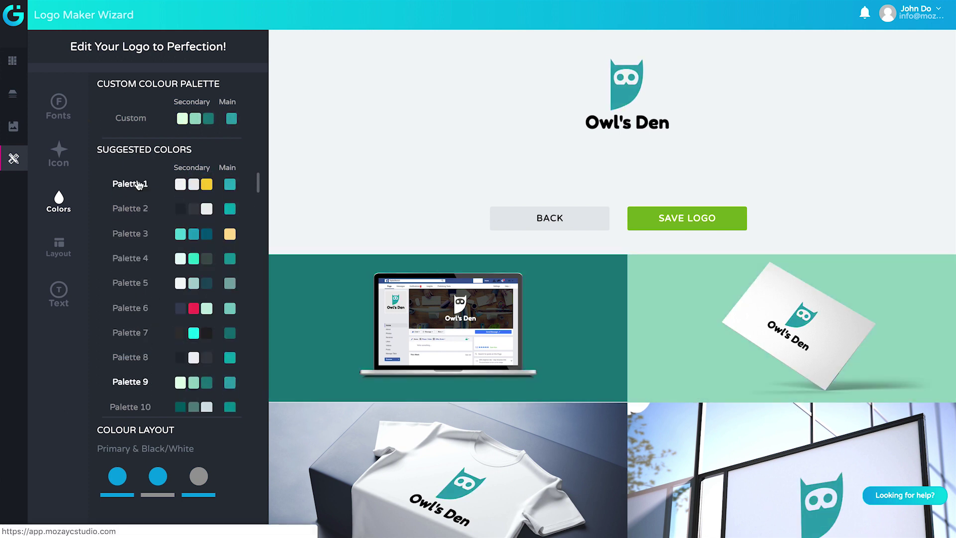
Apply the suggested Palette 1 to the logo and check it on the product mockups.
{"action": "left_click", "coordinate": [138, 185]}
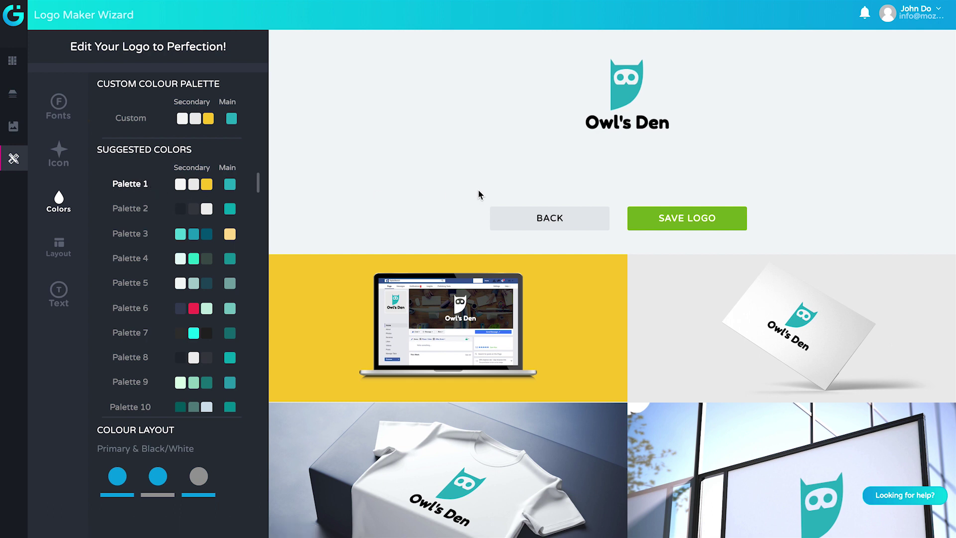
{"action": "scroll", "coordinate": [475, 182], "scroll_direction": "down", "scroll_amount": 5}
{"action": "scroll", "coordinate": [479, 180], "scroll_direction": "up", "scroll_amount": 5}
Compare the three colour layouts on the logo, ending with the coloured icon and black text.
{"action": "left_click", "coordinate": [117, 477]}
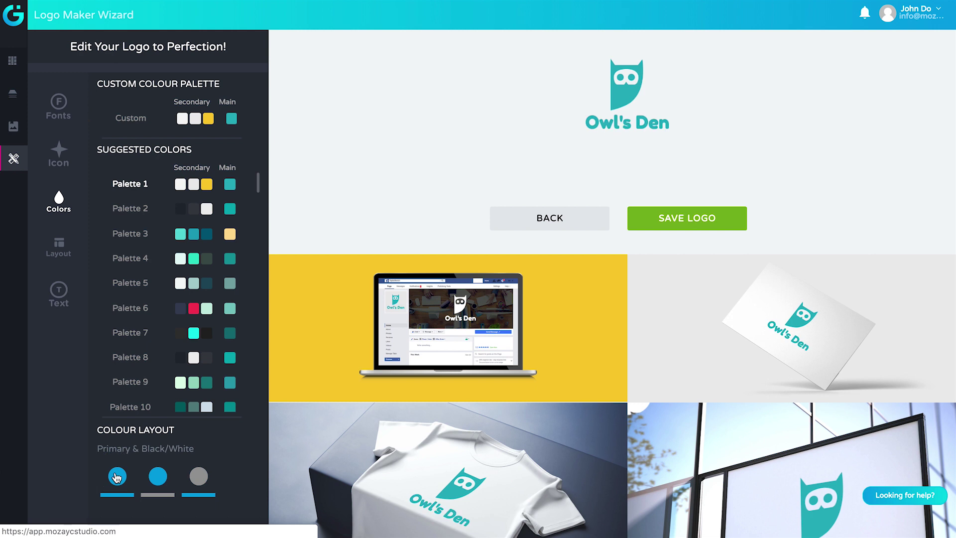
{"action": "left_click", "coordinate": [158, 478]}
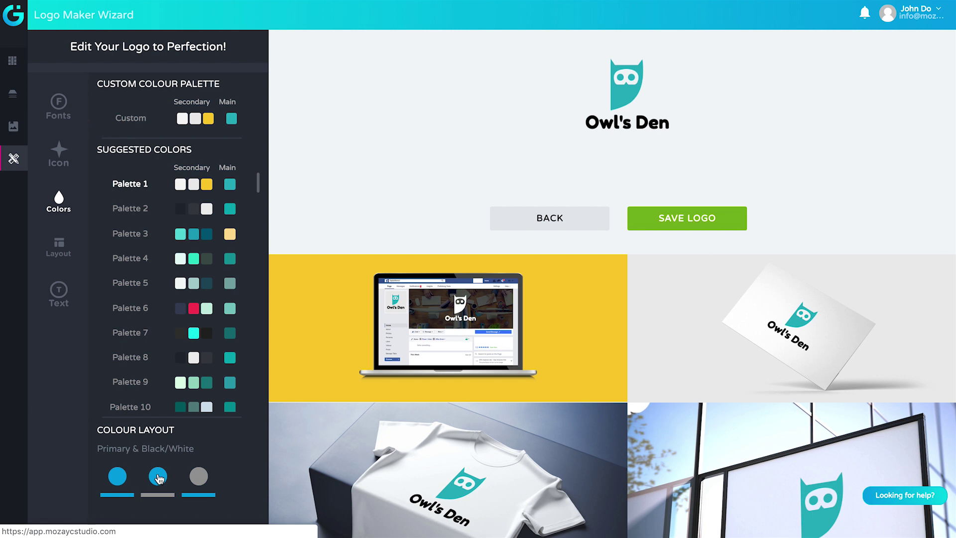
{"action": "left_click", "coordinate": [197, 476]}
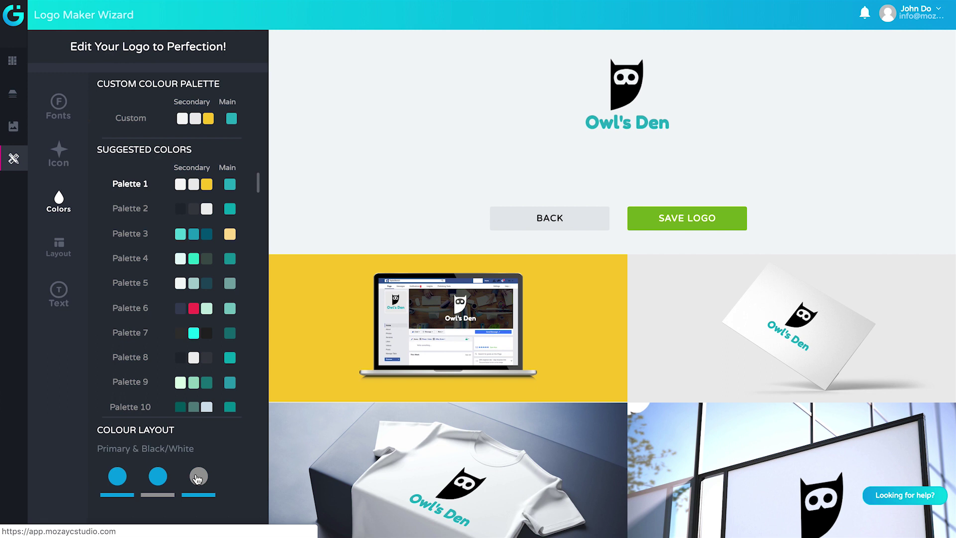
{"action": "left_click", "coordinate": [157, 477]}
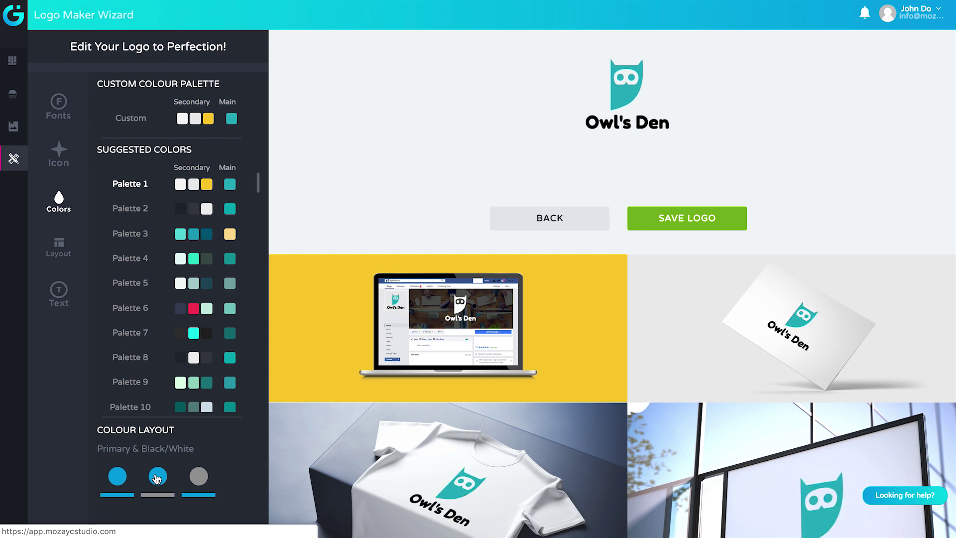
Try the side-by-side logo layouts, ending with the two-line text to the left of the owl icon.
{"action": "left_click", "coordinate": [61, 259]}
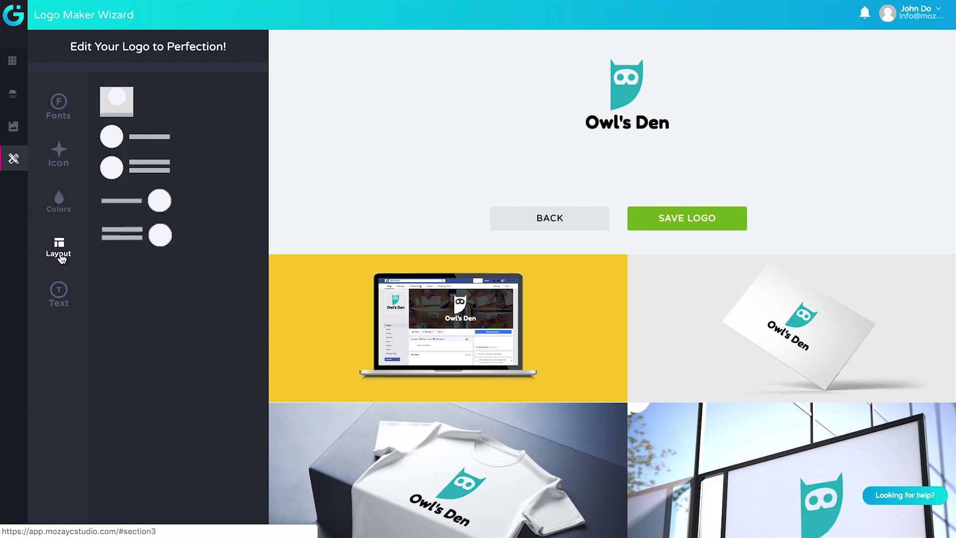
{"action": "left_click", "coordinate": [115, 138]}
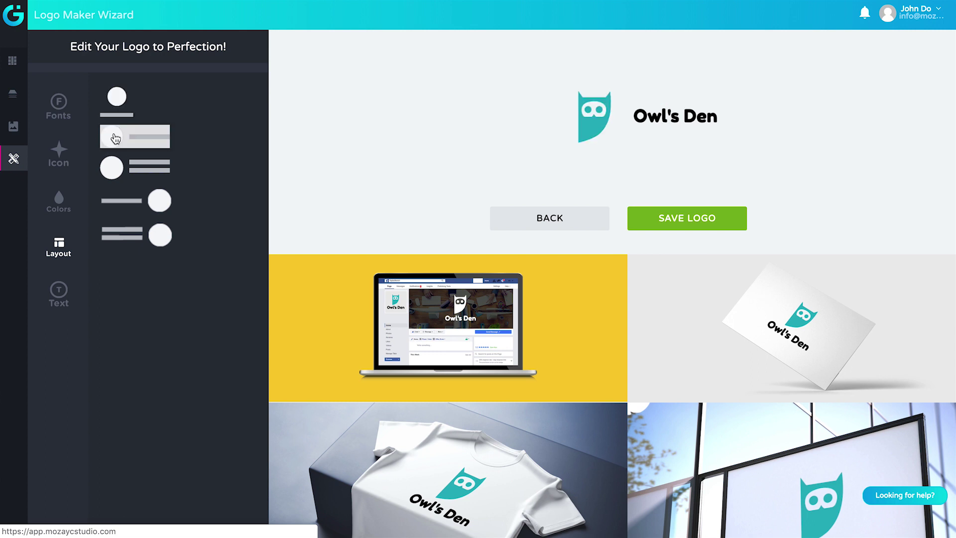
{"action": "left_click", "coordinate": [122, 169]}
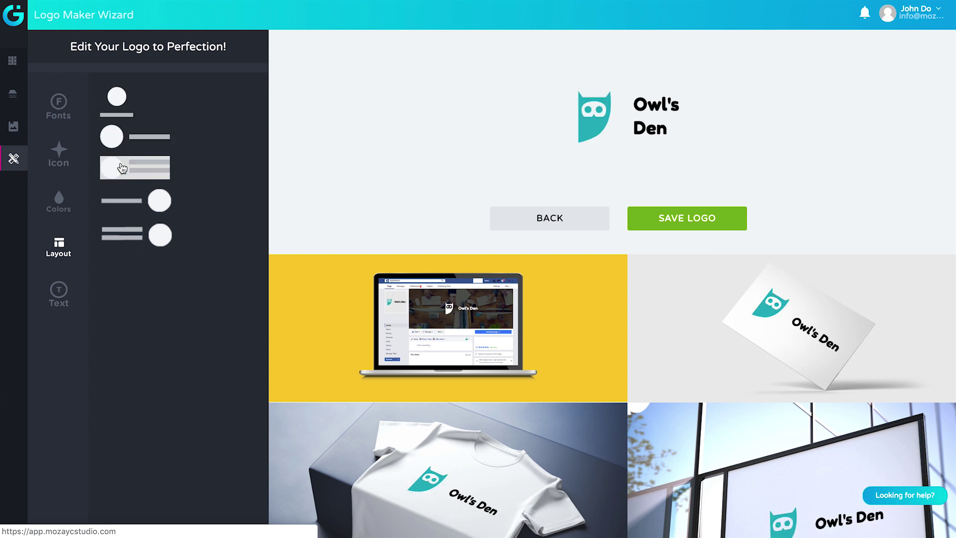
{"action": "left_click", "coordinate": [122, 204]}
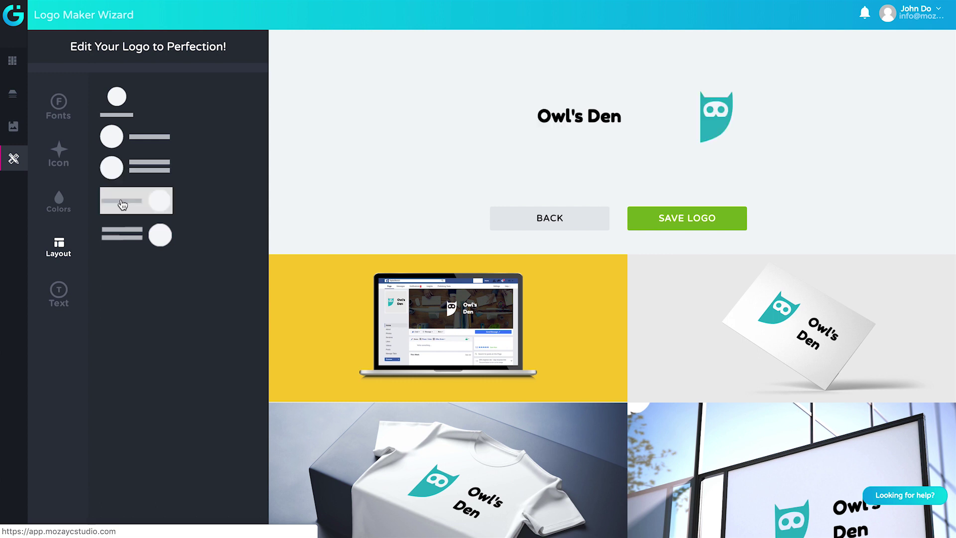
{"action": "left_click", "coordinate": [126, 237]}
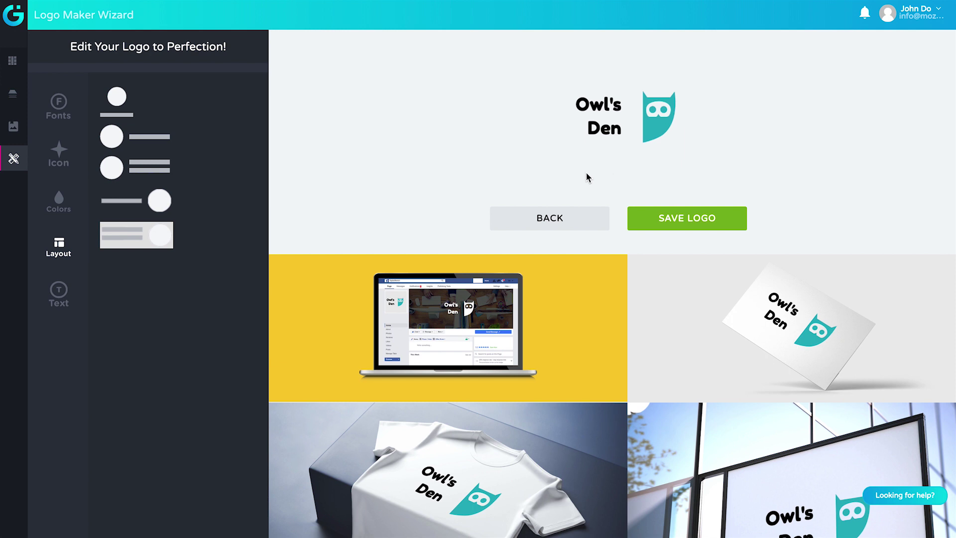
Reduce the icon/text space by two increments so the owl icon sits closer to the two-line text.
{"action": "left_click", "coordinate": [66, 152]}
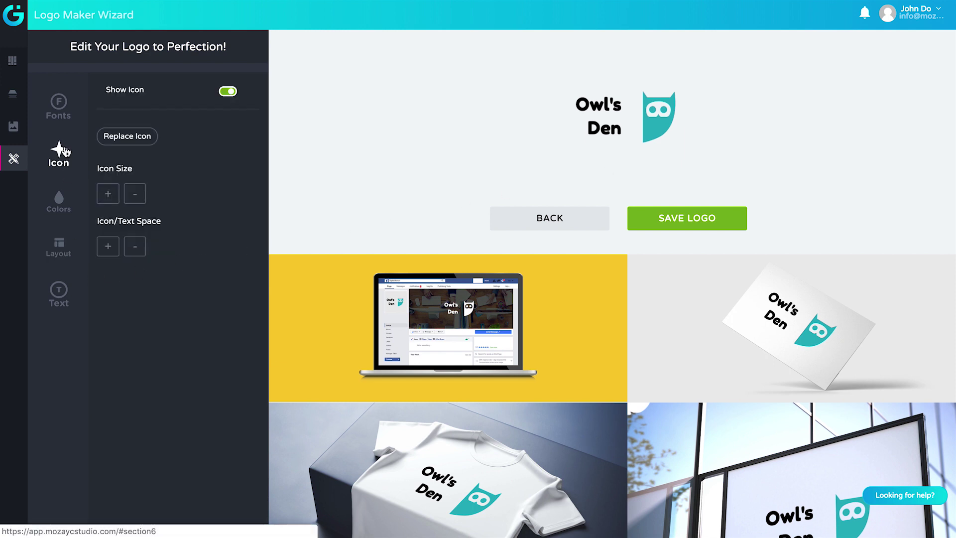
{"action": "left_click", "coordinate": [135, 250]}
{"action": "left_click", "coordinate": [136, 251]}
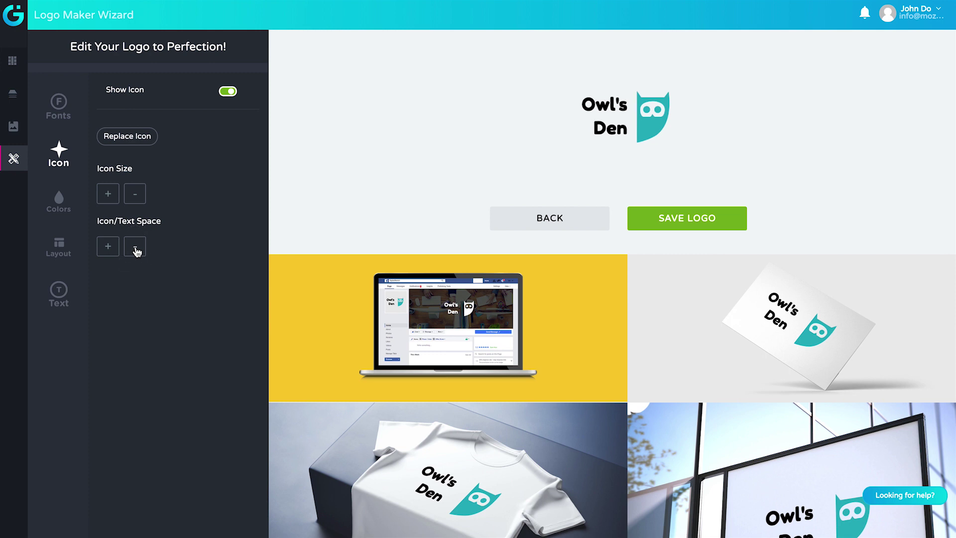
Set the logo's text height and text spacing to their minimum, right-align the text, and review the mockups.
{"action": "left_click", "coordinate": [61, 294]}
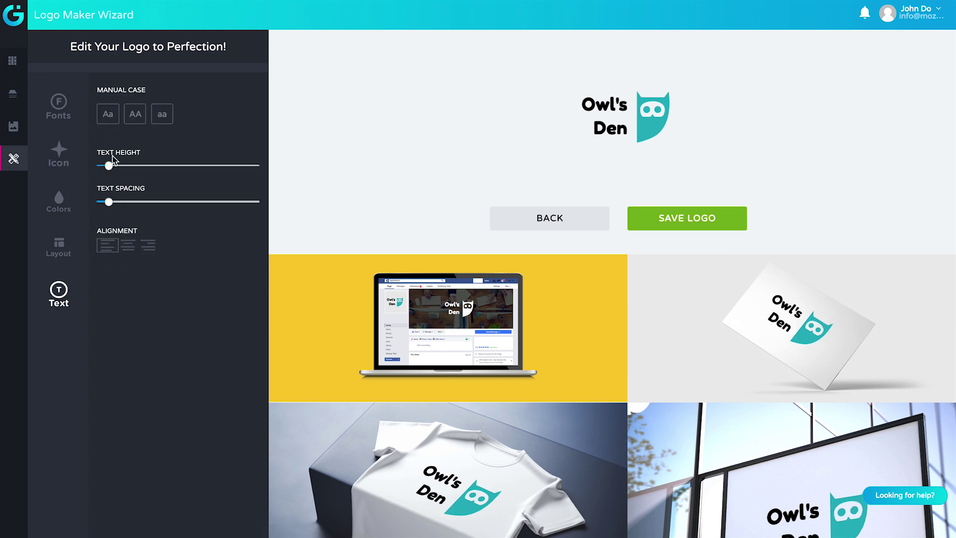
{"action": "left_click_drag", "start_coordinate": [110, 166], "coordinate": [101, 166]}
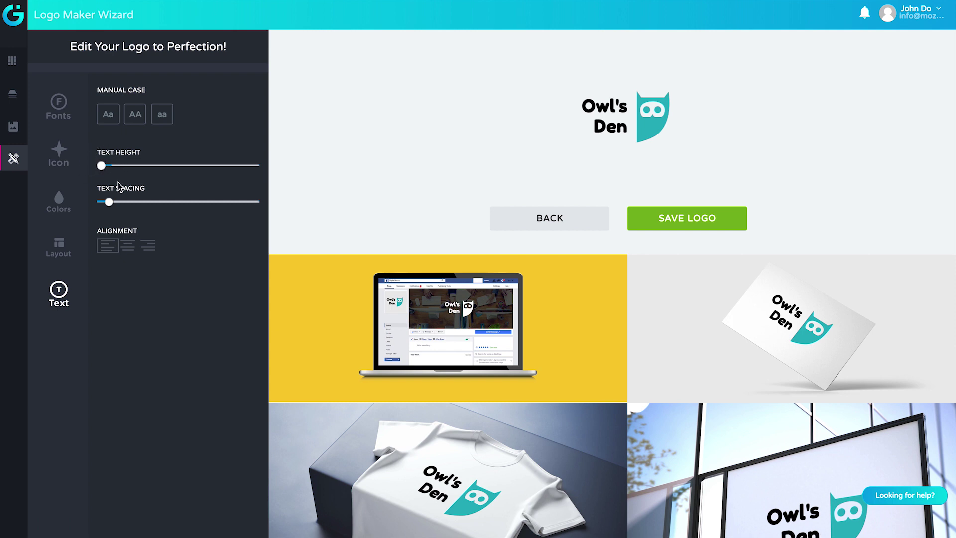
{"action": "left_click_drag", "start_coordinate": [108, 202], "coordinate": [86, 207]}
{"action": "left_click", "coordinate": [109, 245]}
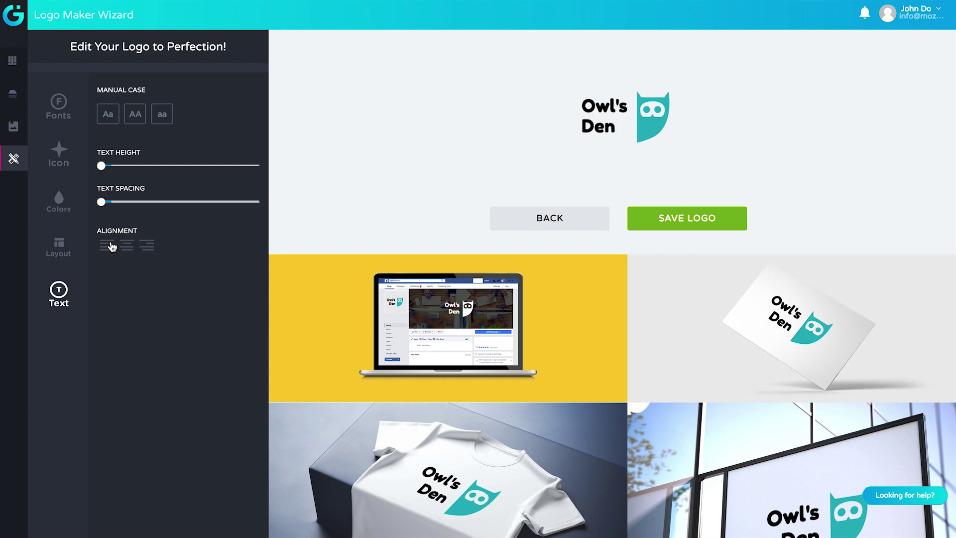
{"action": "left_click", "coordinate": [128, 248]}
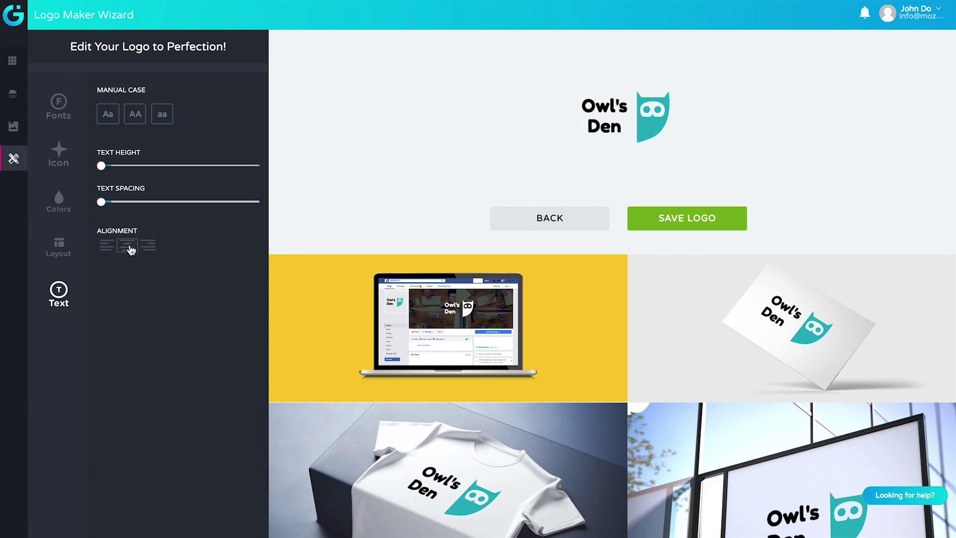
{"action": "left_click", "coordinate": [149, 248]}
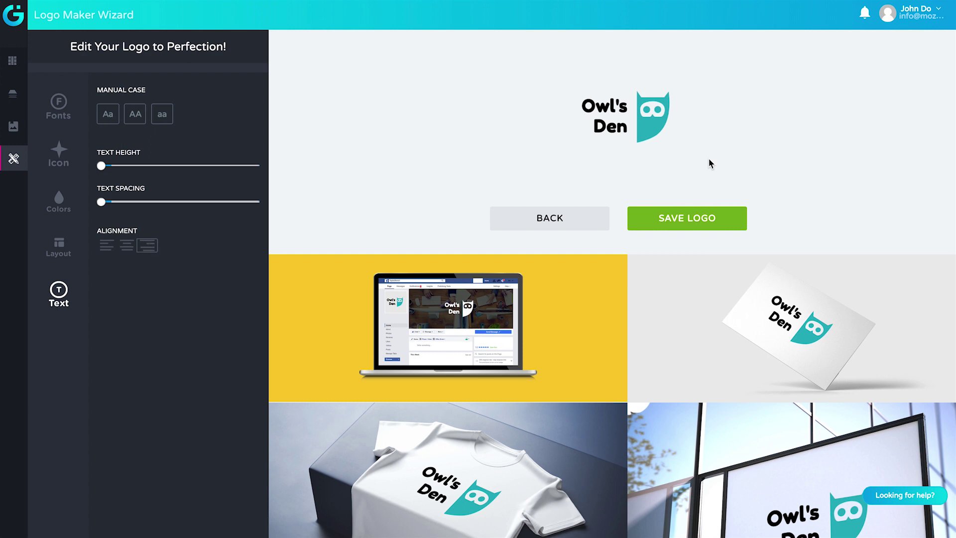
{"action": "scroll", "coordinate": [721, 144], "scroll_direction": "down", "scroll_amount": 5}
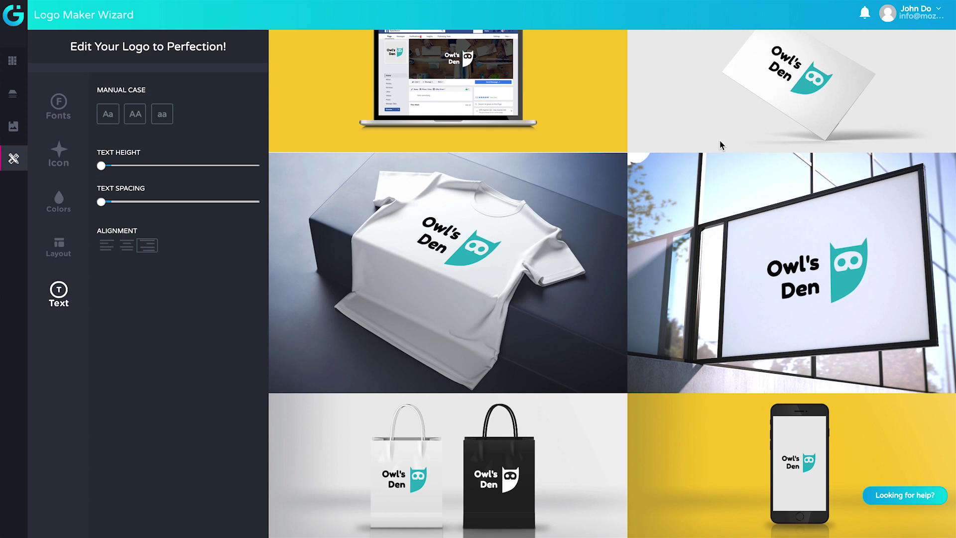
{"action": "scroll", "coordinate": [721, 144], "scroll_direction": "up", "scroll_amount": 5}
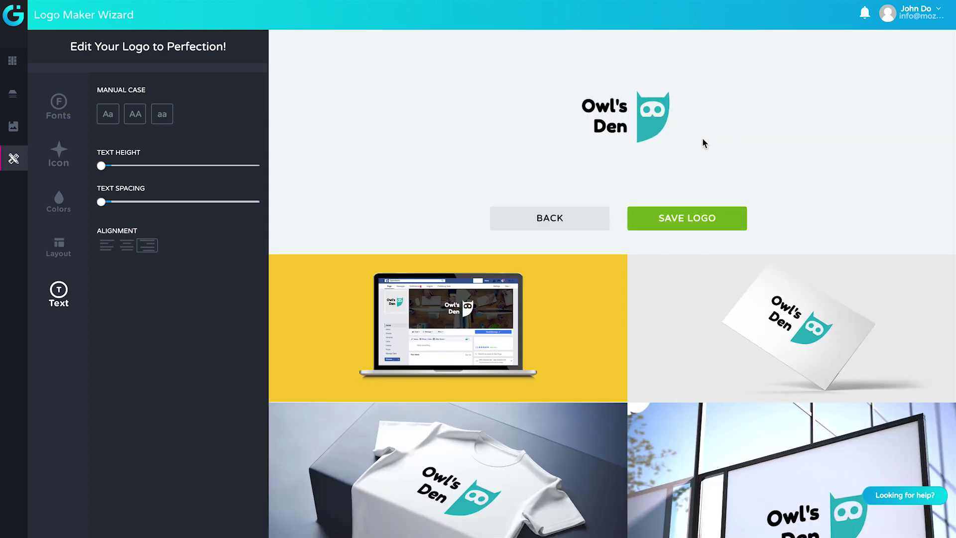
Tighten the icon/text space a little further and check the logo on the product mockups.
{"action": "left_click", "coordinate": [58, 152]}
{"action": "scroll", "coordinate": [616, 119], "scroll_direction": "down", "scroll_amount": 5}
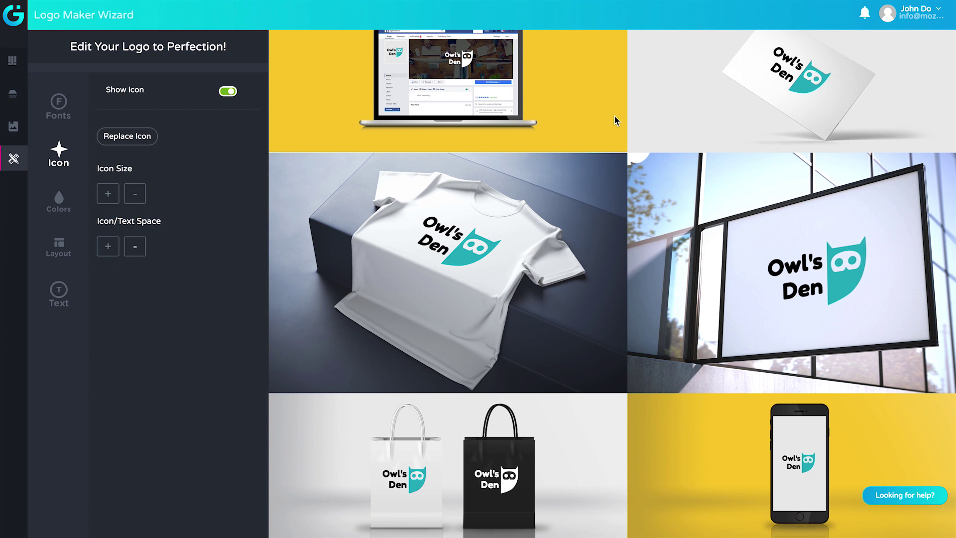
{"action": "scroll", "coordinate": [616, 119], "scroll_direction": "up", "scroll_amount": 5}
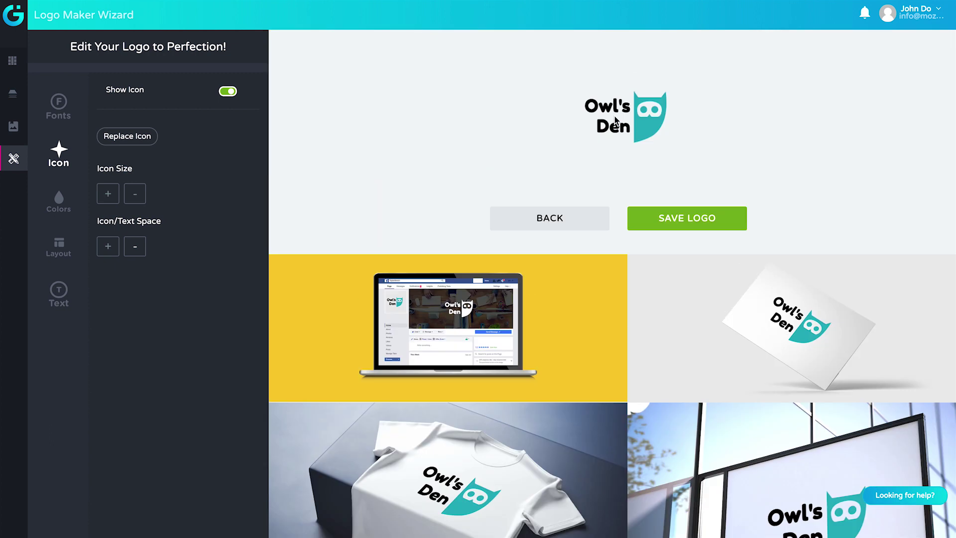
Save the finished logo and confirm leaving the Logo Maker wizard.
{"action": "left_click", "coordinate": [680, 220]}
{"action": "left_click", "coordinate": [593, 80]}
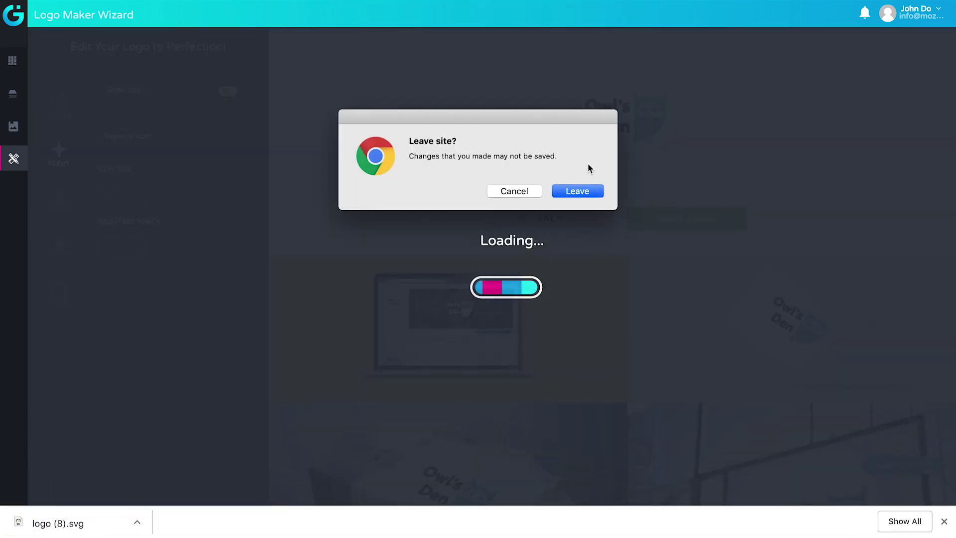
{"action": "left_click", "coordinate": [589, 190]}
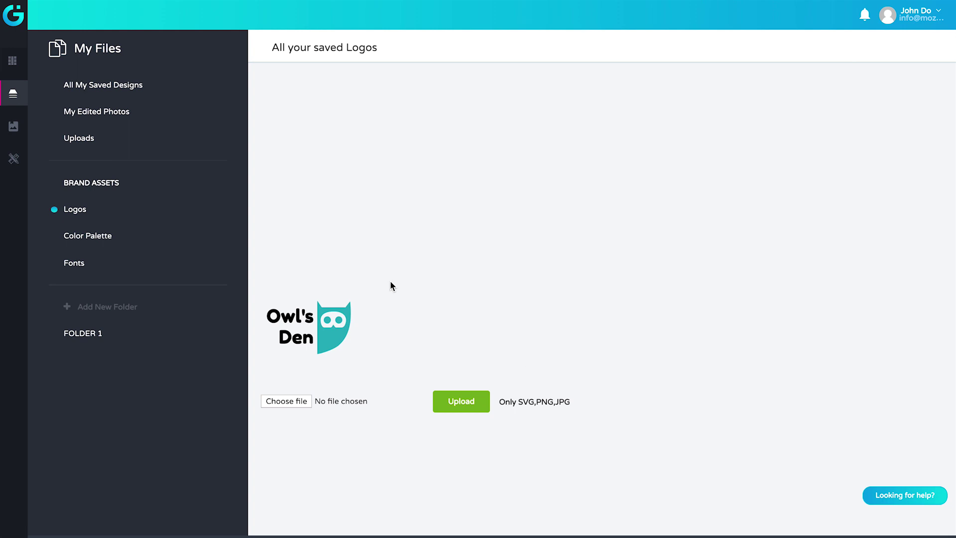
Create a new saved colour palette titled "Color Palette 1" with a periwinkle blue as its first colour.
{"action": "left_click", "coordinate": [105, 236]}
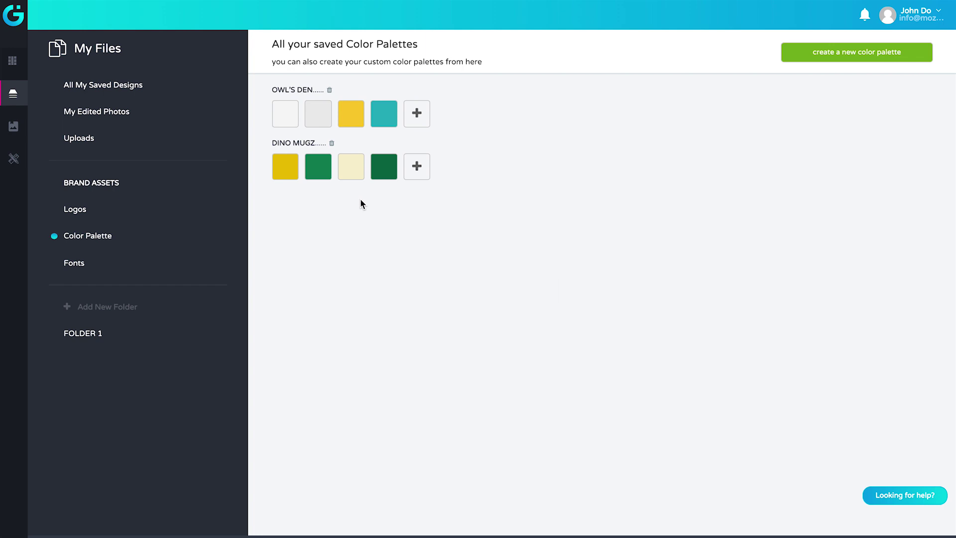
{"action": "left_click", "coordinate": [862, 58]}
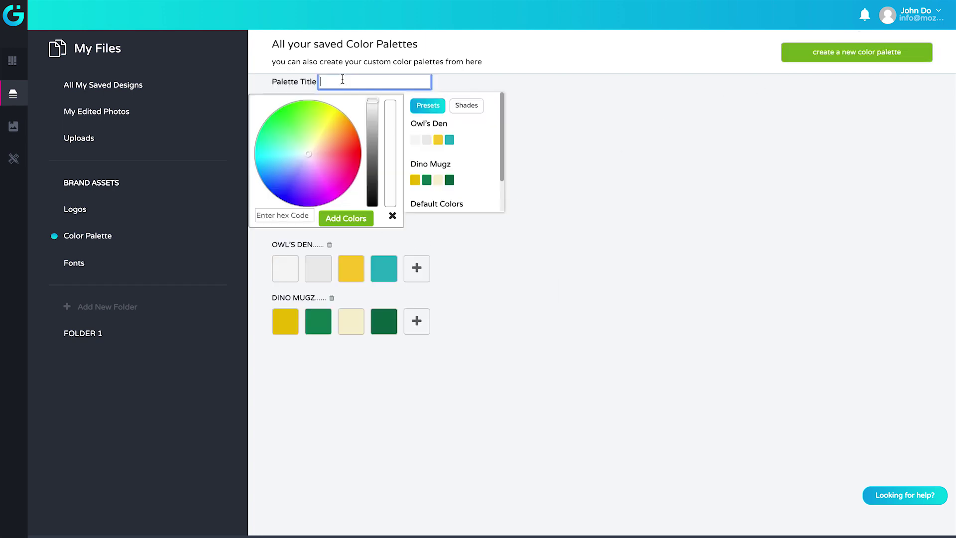
{"action": "type", "text": "Color Palette 1"}
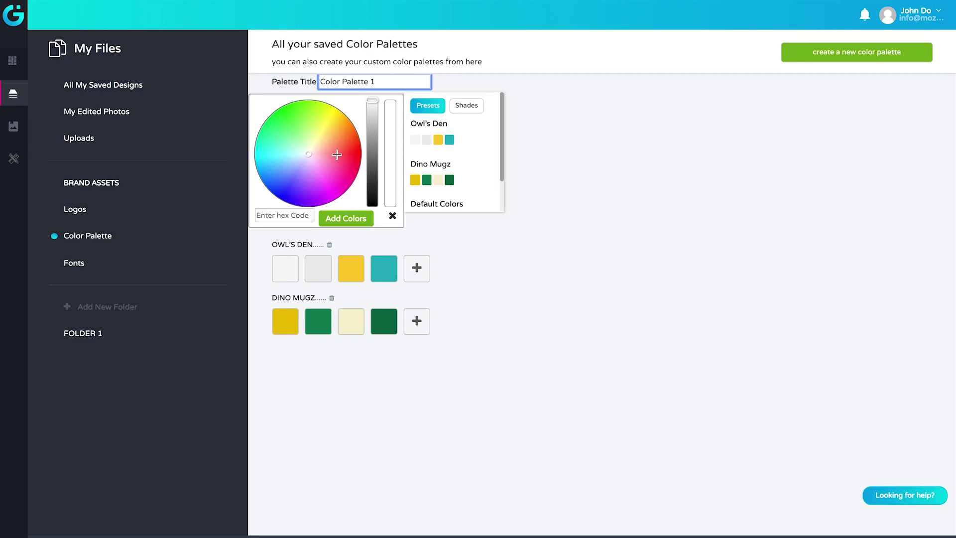
{"action": "left_click", "coordinate": [299, 167]}
{"action": "left_click", "coordinate": [342, 219]}
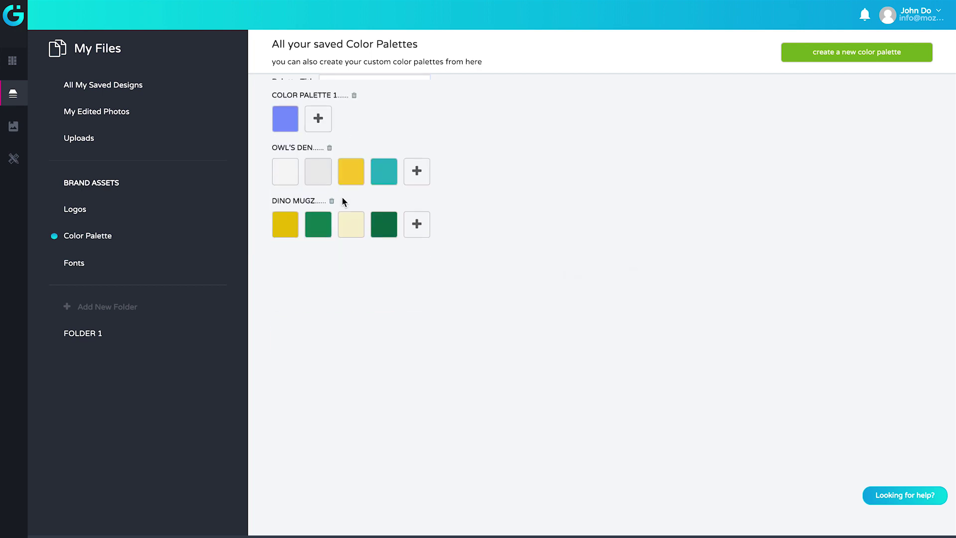
Add a light blue, a pale cyan and an off-white to Color Palette 1.
{"action": "left_click", "coordinate": [318, 118]}
{"action": "left_click", "coordinate": [528, 128]}
{"action": "left_click", "coordinate": [590, 174]}
{"action": "left_click", "coordinate": [351, 113]}
{"action": "left_click", "coordinate": [529, 118]}
{"action": "left_click", "coordinate": [579, 173]}
{"action": "left_click", "coordinate": [384, 113]}
{"action": "left_click", "coordinate": [582, 113]}
{"action": "left_click", "coordinate": [579, 171]}
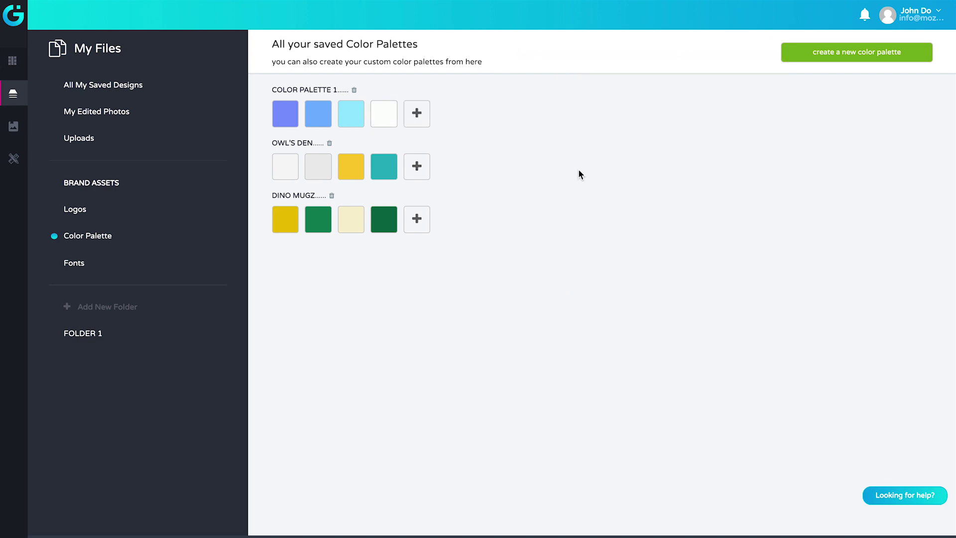